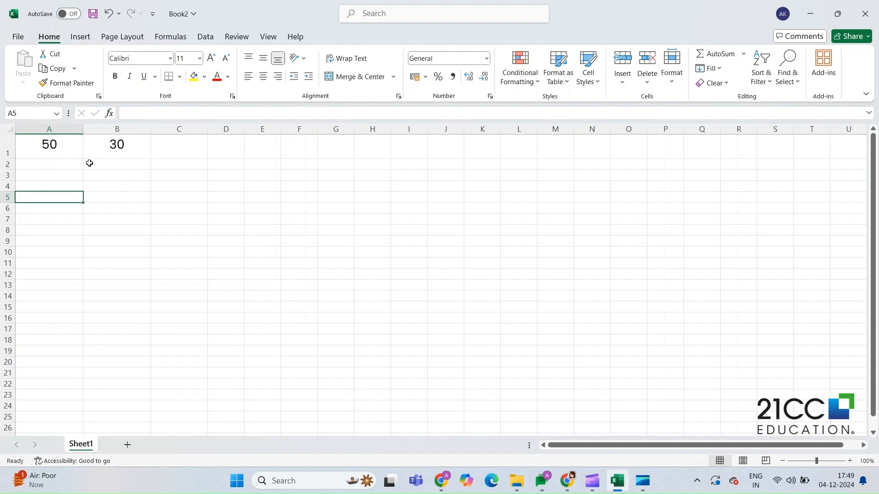
- Add cells A1 and B1 in cell C1 with the formula =A1+B1
click(69, 151)
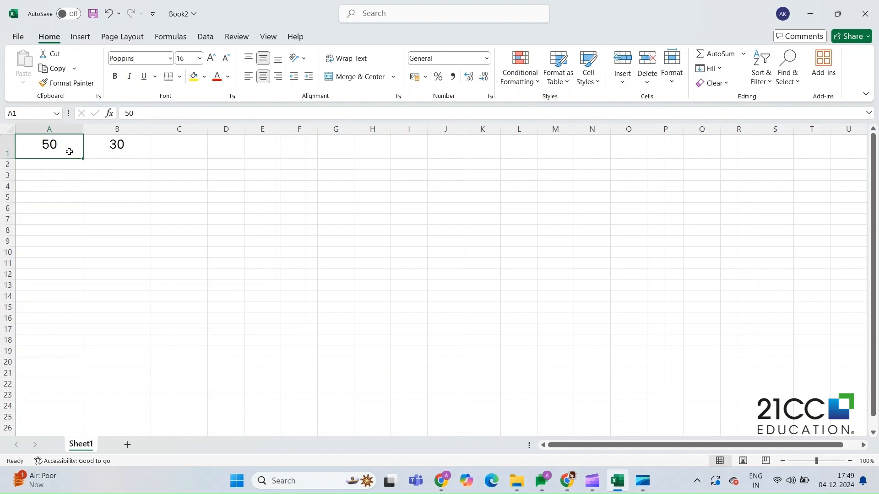
click(132, 153)
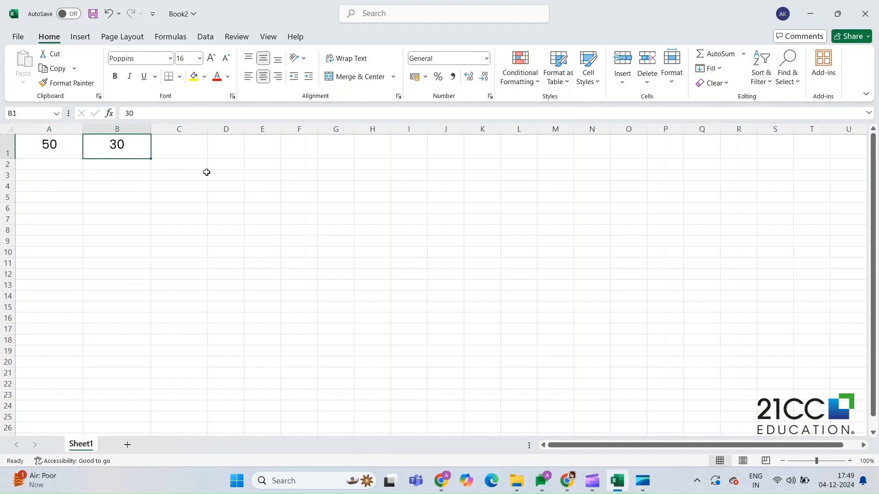
click(201, 150)
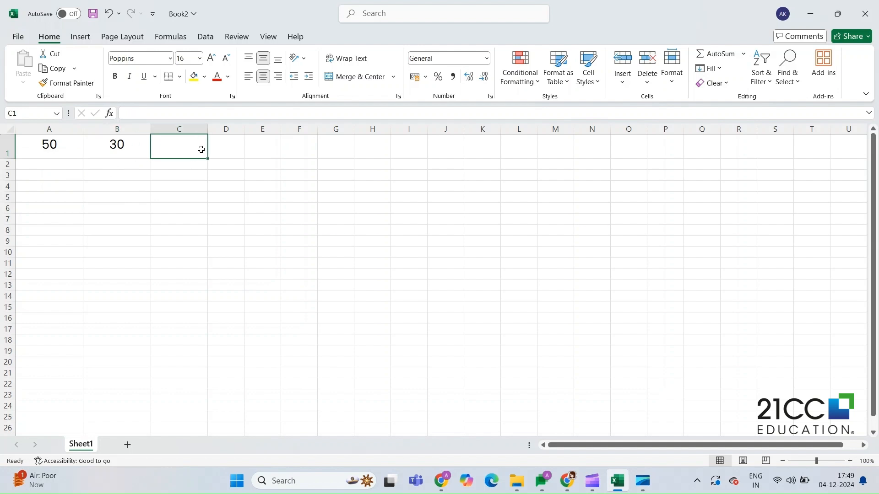
text(=A1)
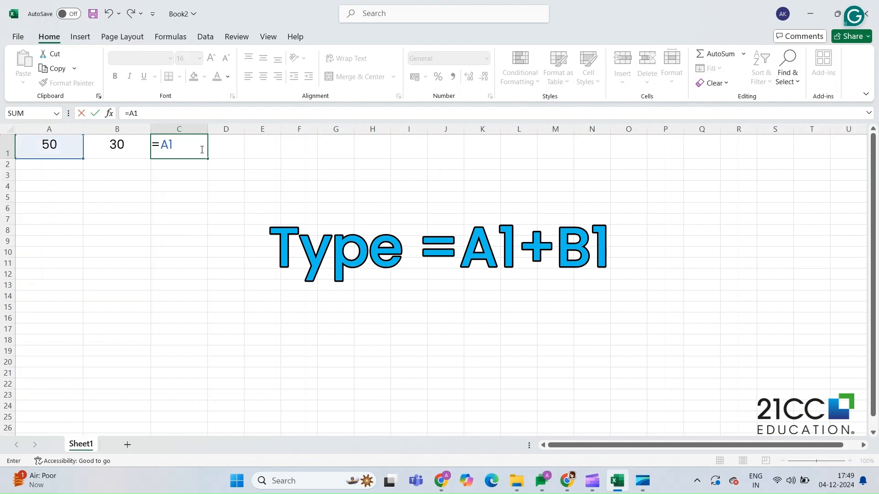
text(+B1)
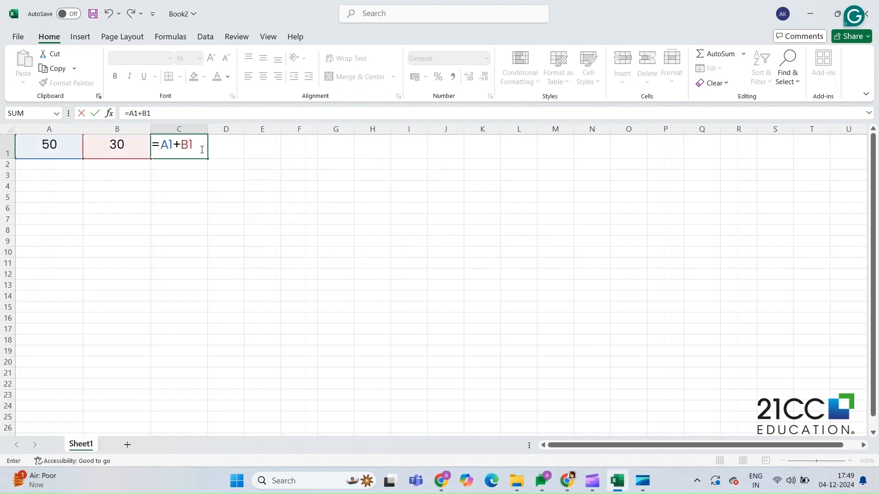
key(Return)
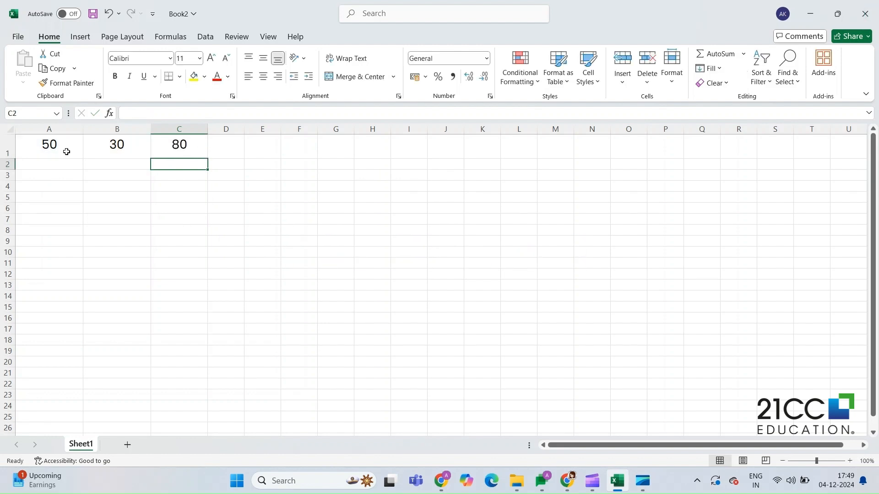
- Widen column D and add cells B1 and C1 in cell D1 with the formula =B1+C1
drag(67, 151, 118, 156)
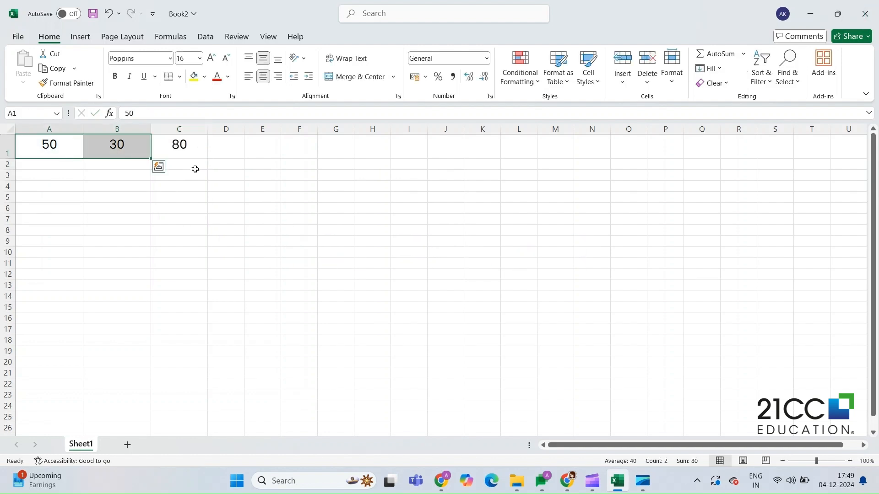
click(185, 157)
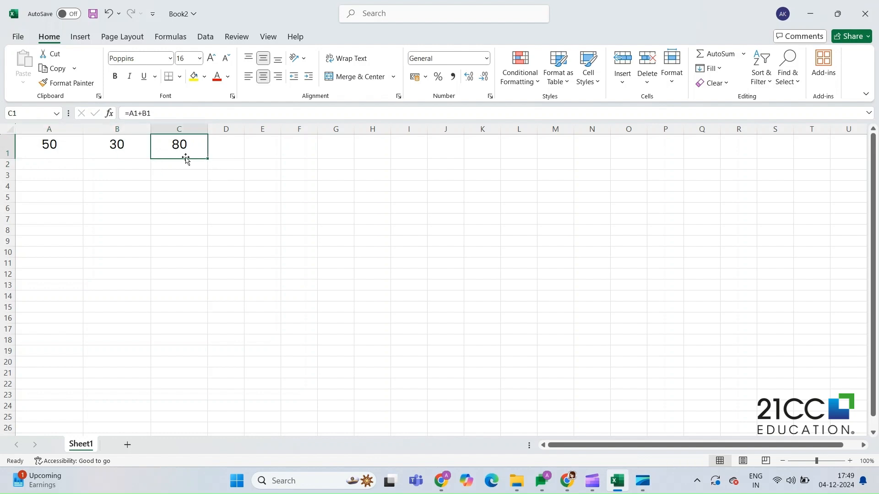
click(233, 150)
drag(816, 461, 828, 463)
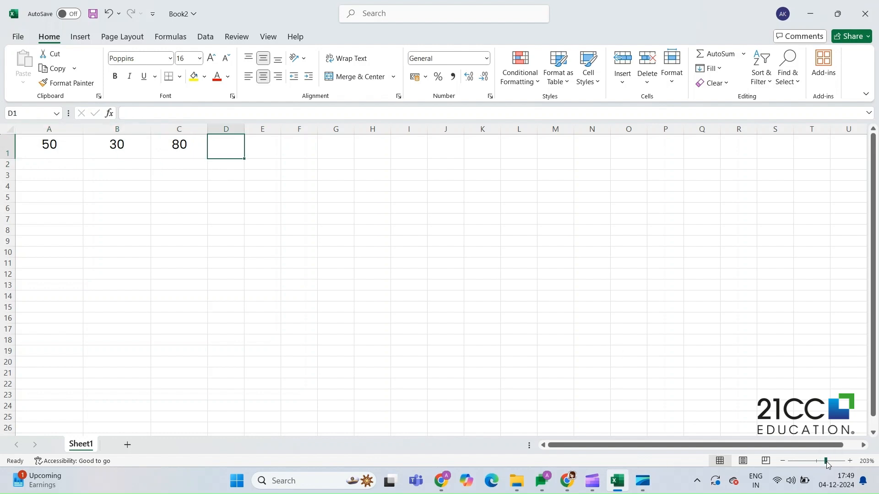
drag(495, 135, 566, 134)
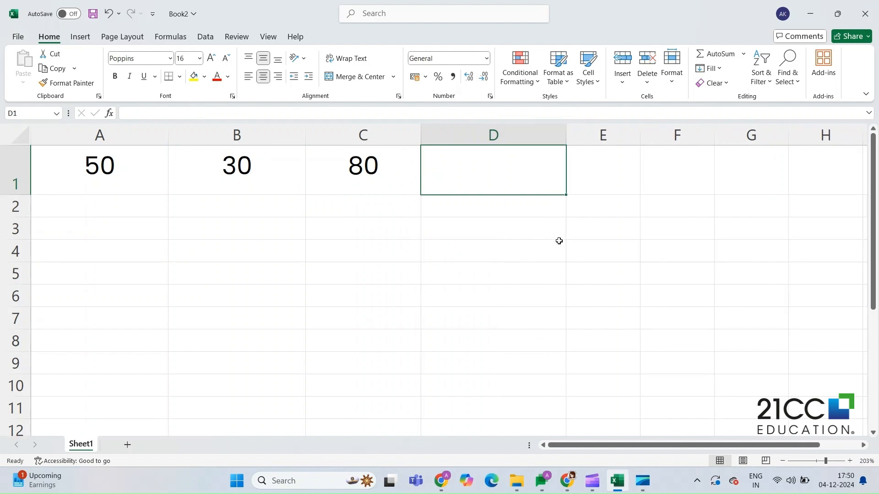
text(=)
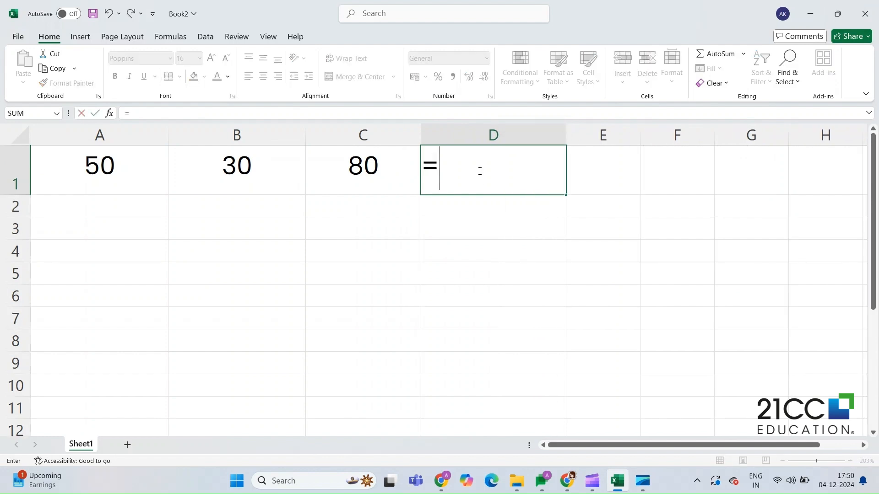
text(B1+C)
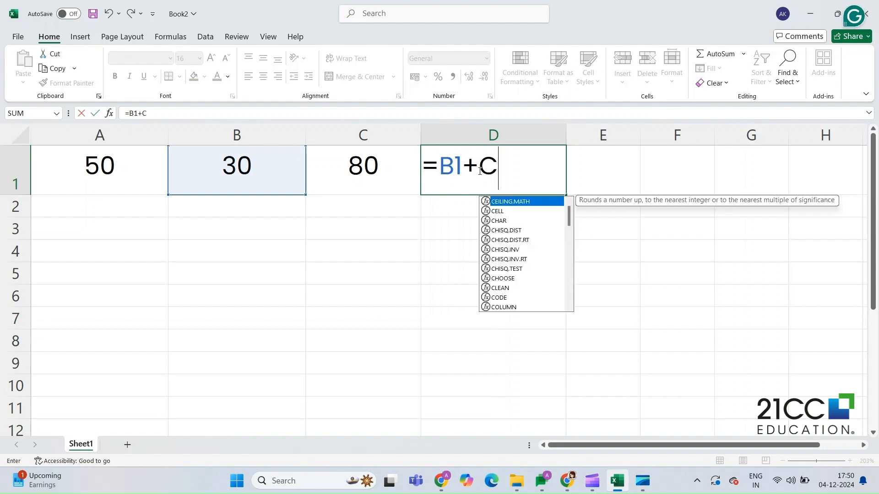
text(1)
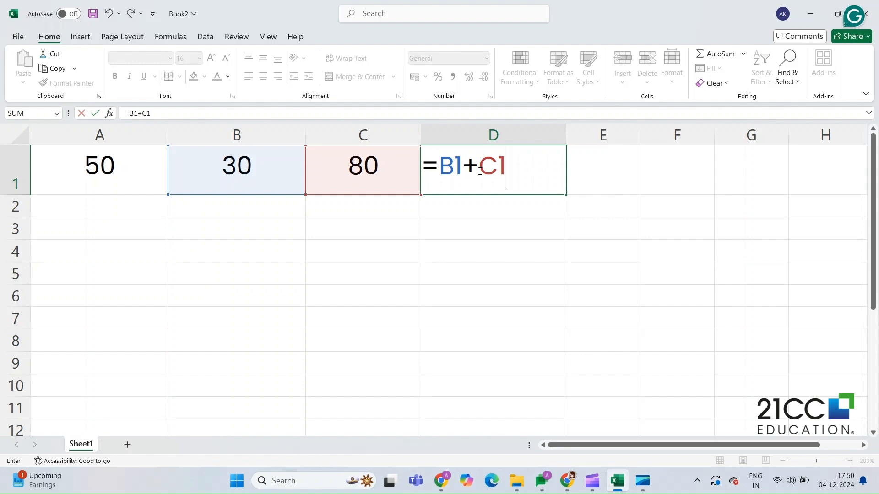
key(Return)
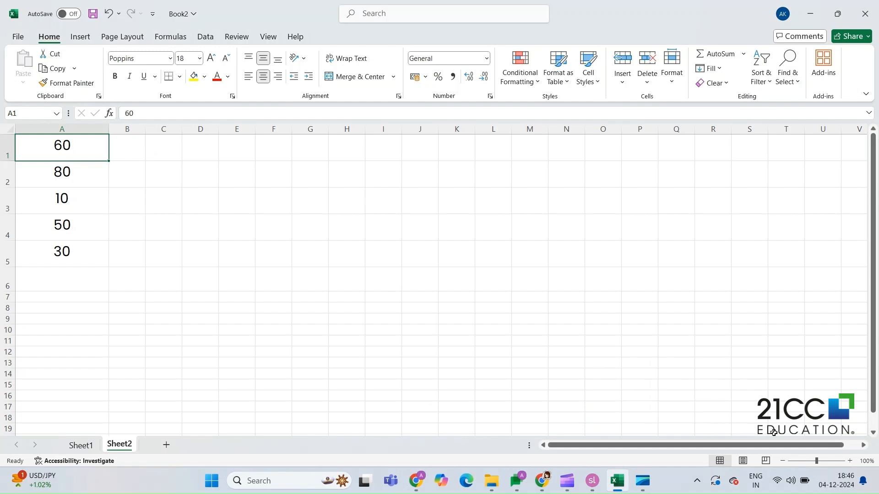
- Total the numbers in column A of Sheet2 with =SUM(A1:A5) in cell A6, selecting the range directly on the sheet
click(823, 461)
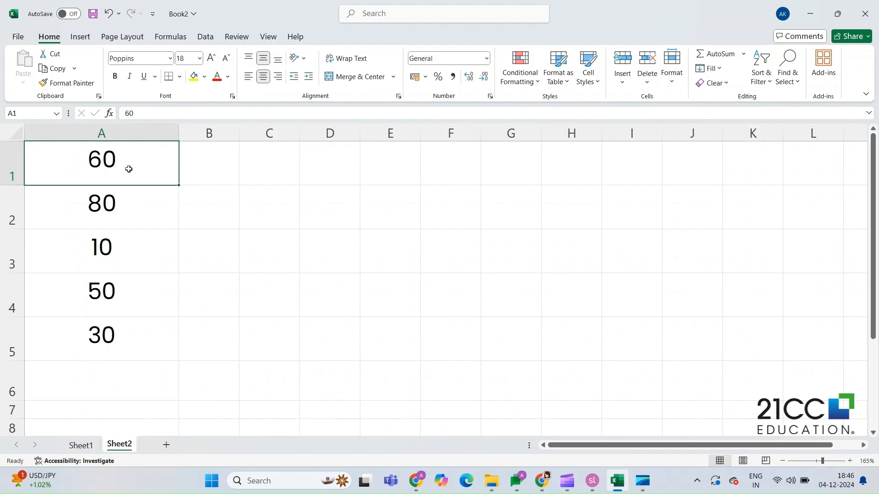
drag(127, 172, 124, 322)
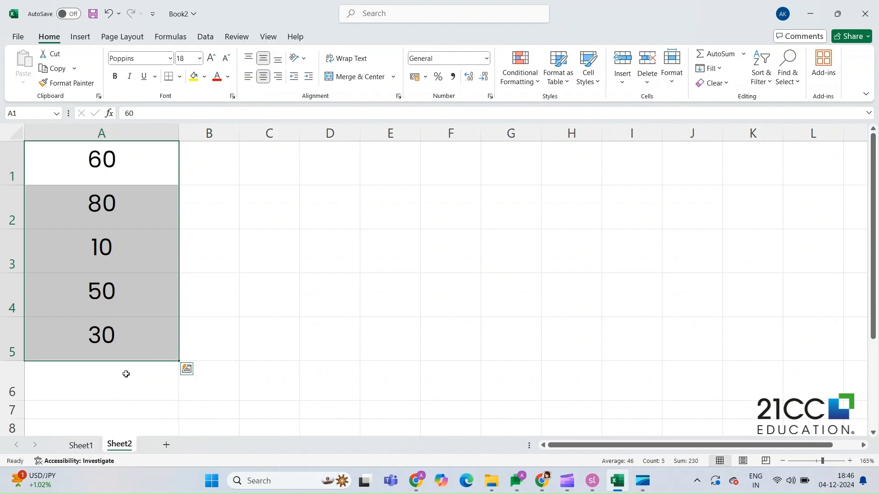
click(126, 374)
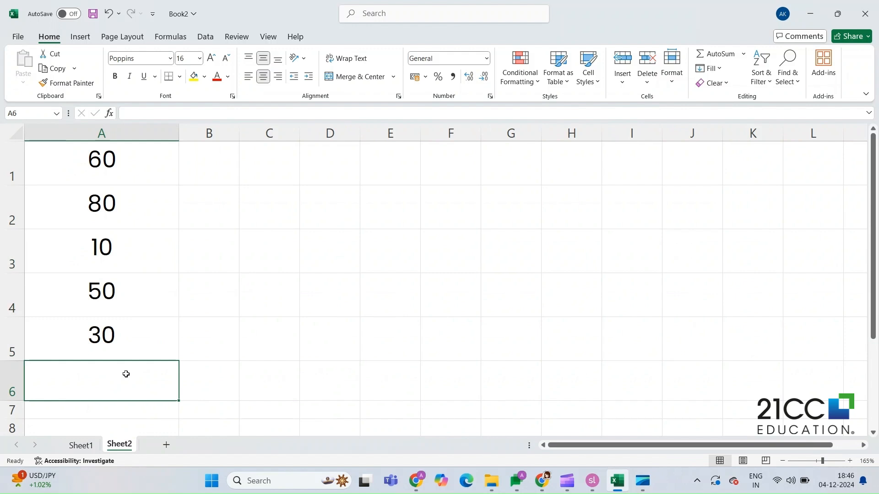
text(=SUM)
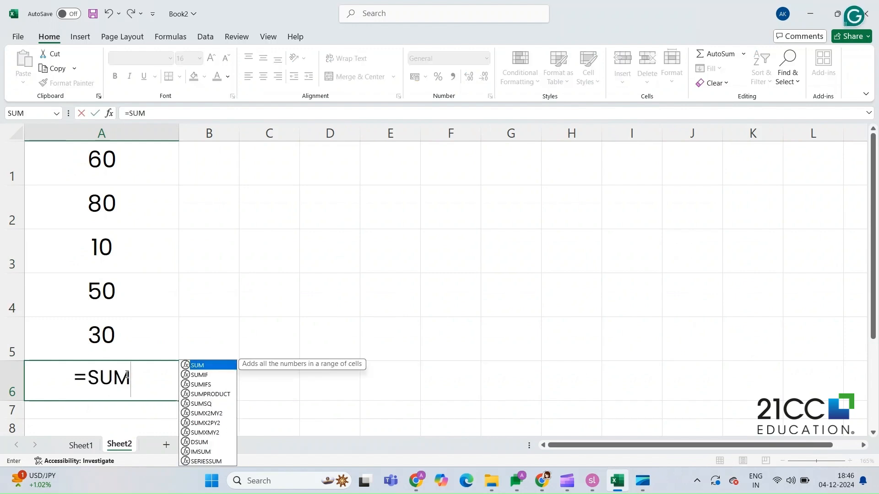
text(()
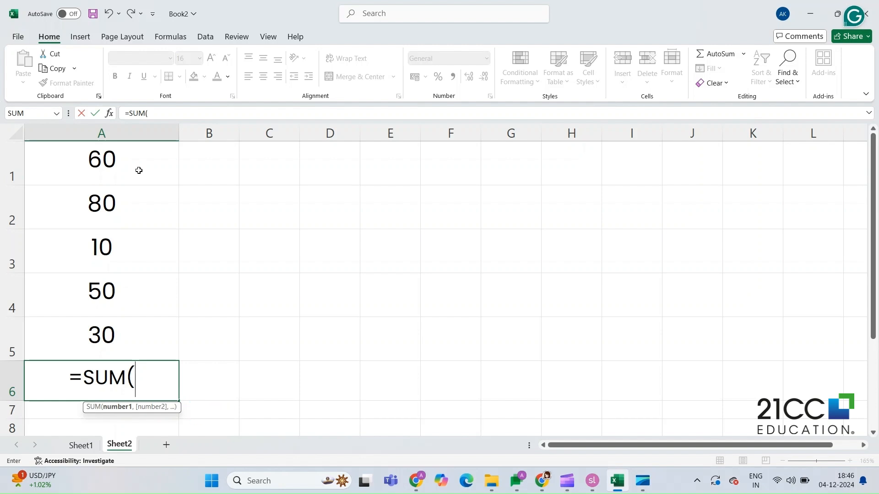
drag(138, 170, 127, 344)
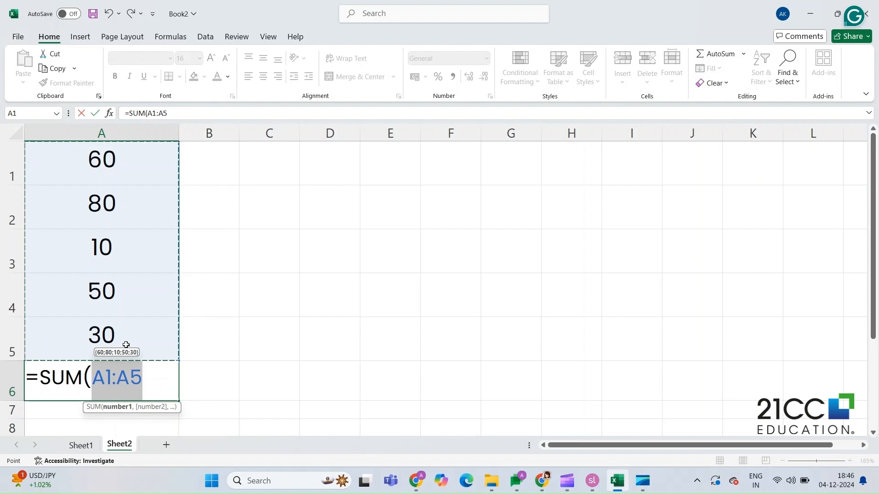
text())
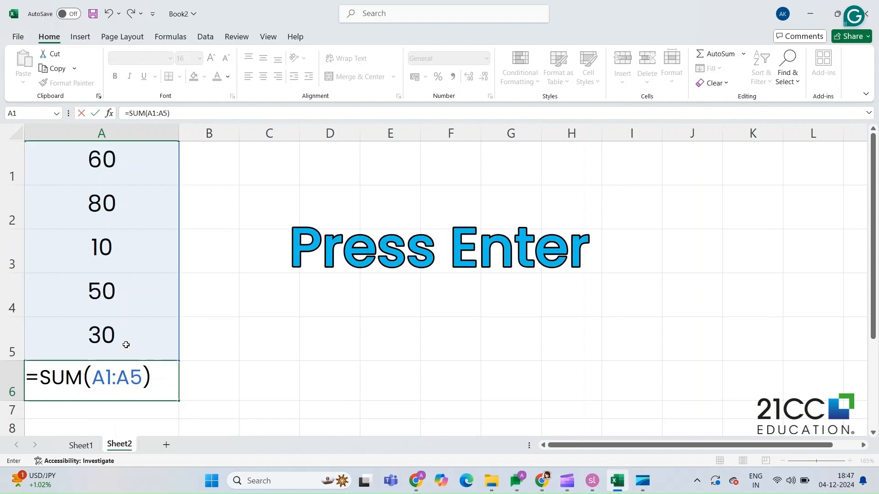
key(Return)
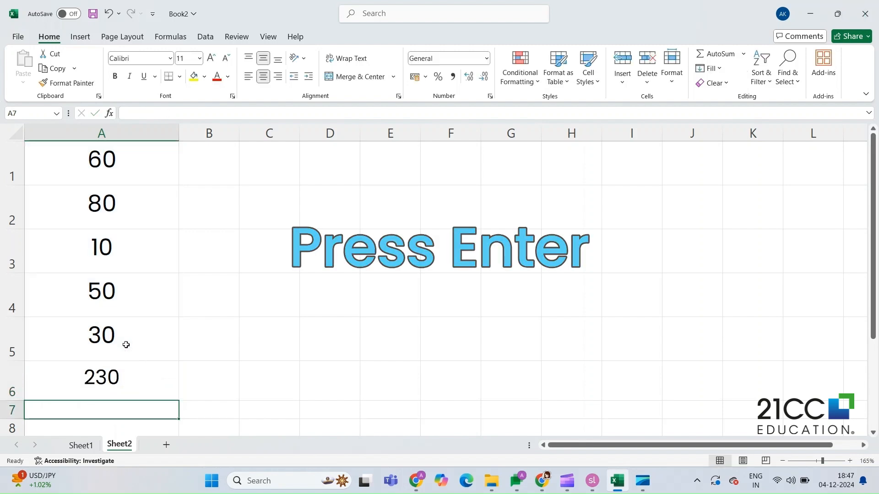
- Clear cell A6 on Sheet2 and enter the formula =SUM(A1:A5) again, writing out the range reference
click(131, 382)
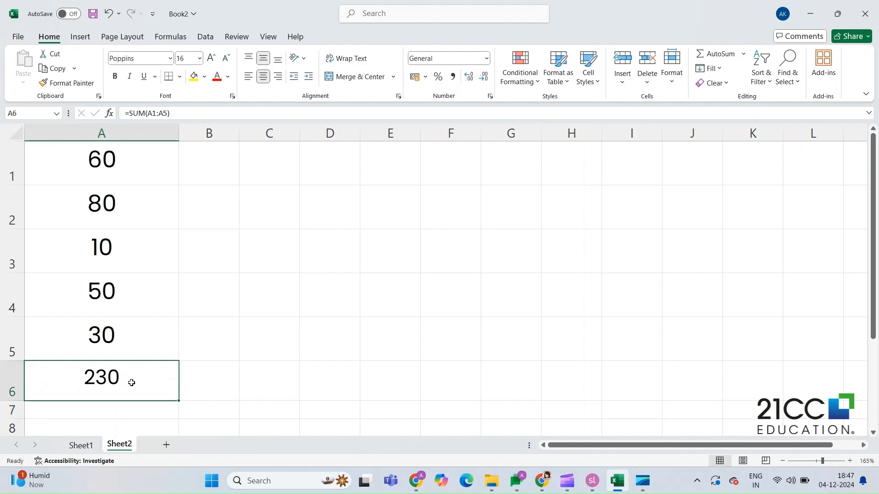
key(Delete)
text(=)
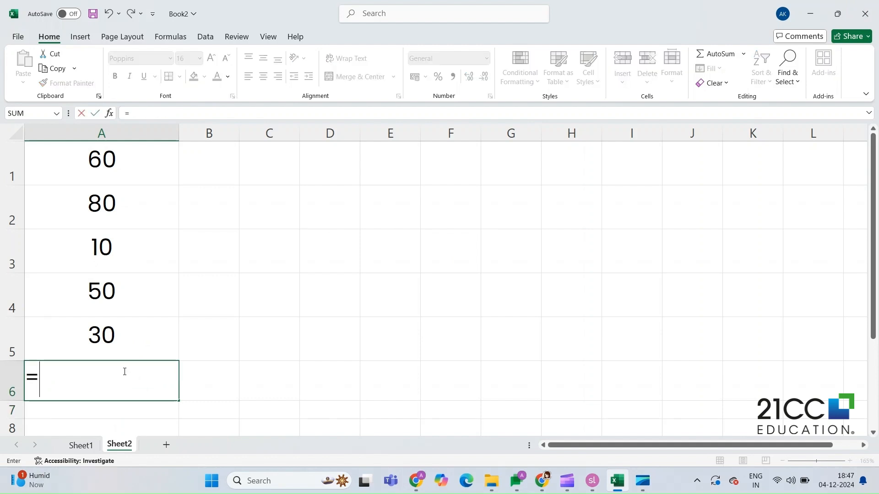
text(SUM()
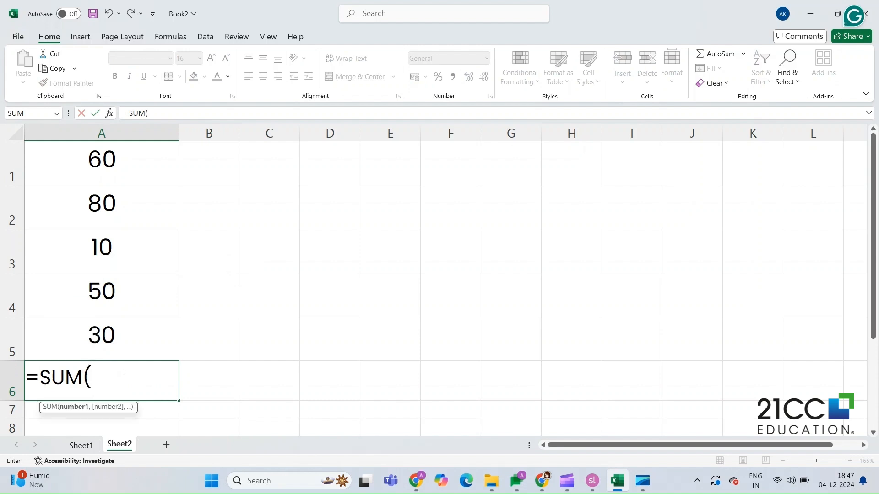
text(A1:A5)
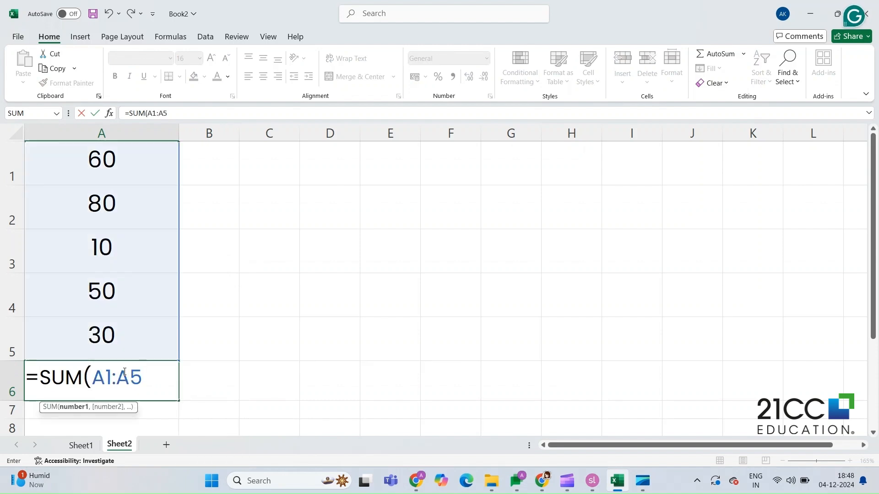
text())
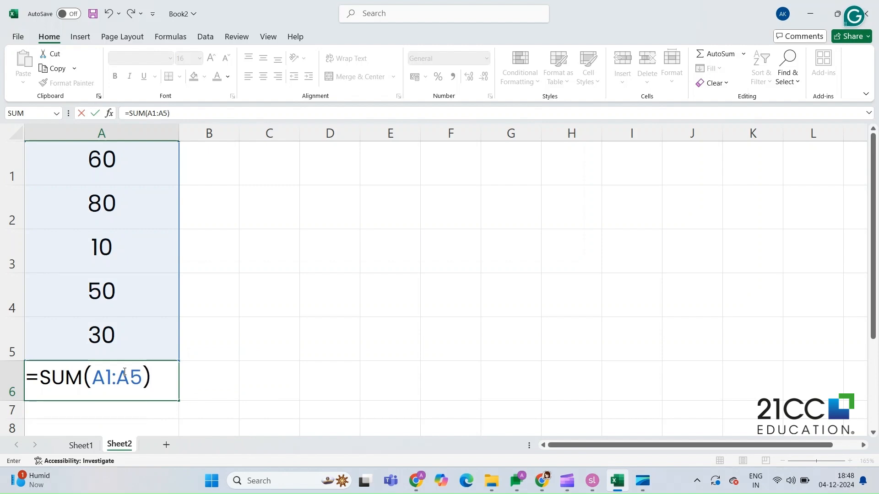
key(Return)
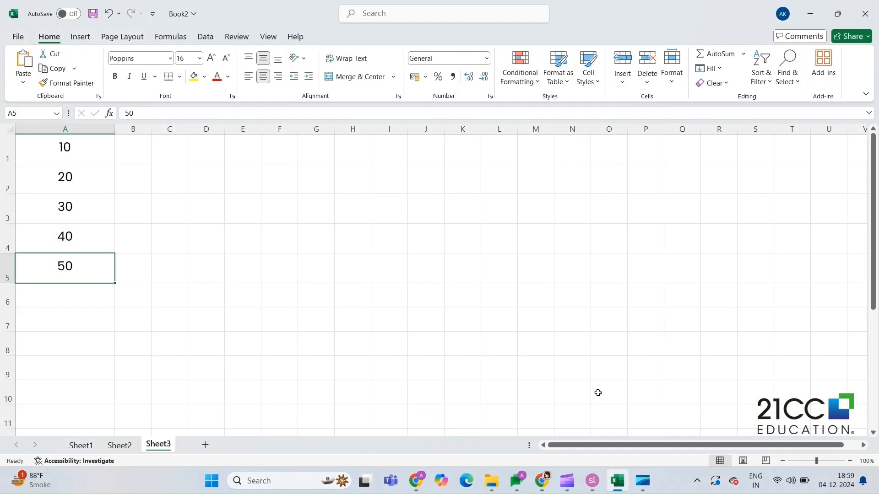
- Add the non-adjacent cells A1, A3 and A5 on Sheet3 with the formula =SUM(A1,A3,A5) in cell A6
click(818, 462)
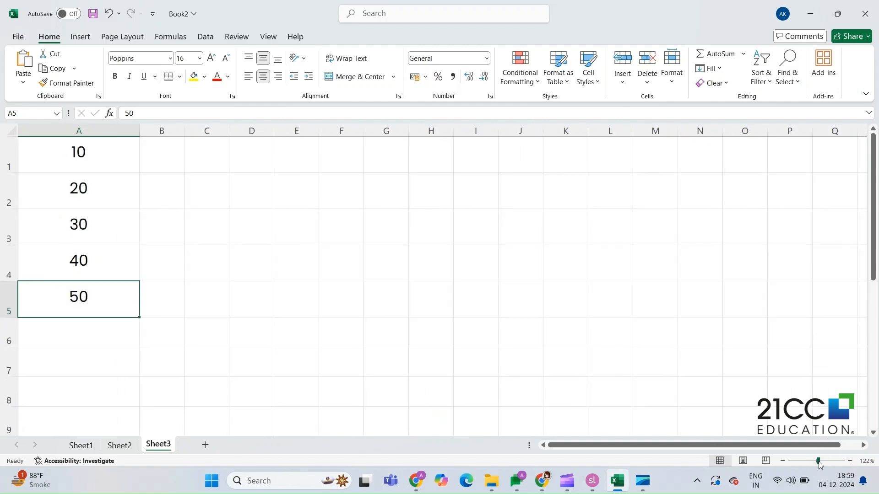
click(92, 163)
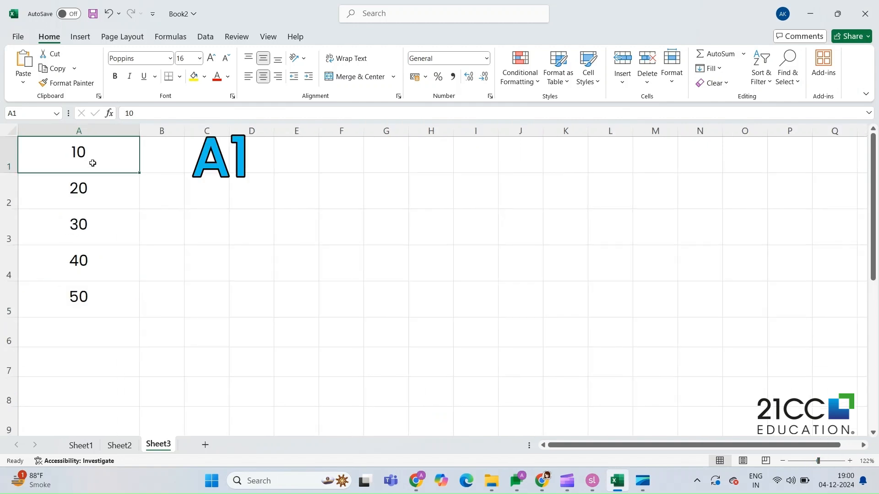
click(90, 230)
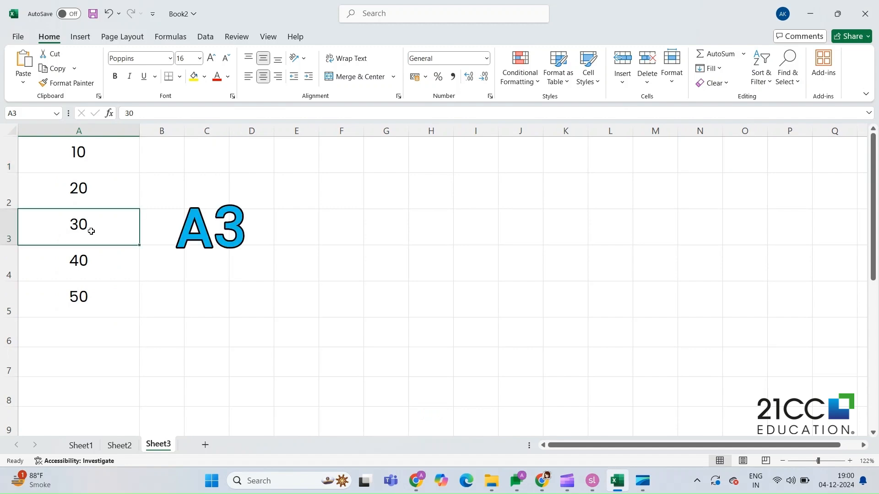
click(94, 305)
click(99, 333)
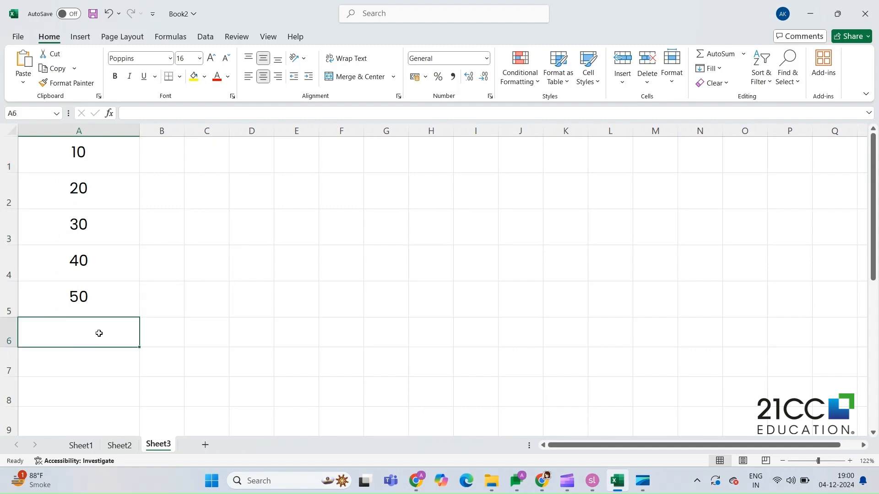
text(=)
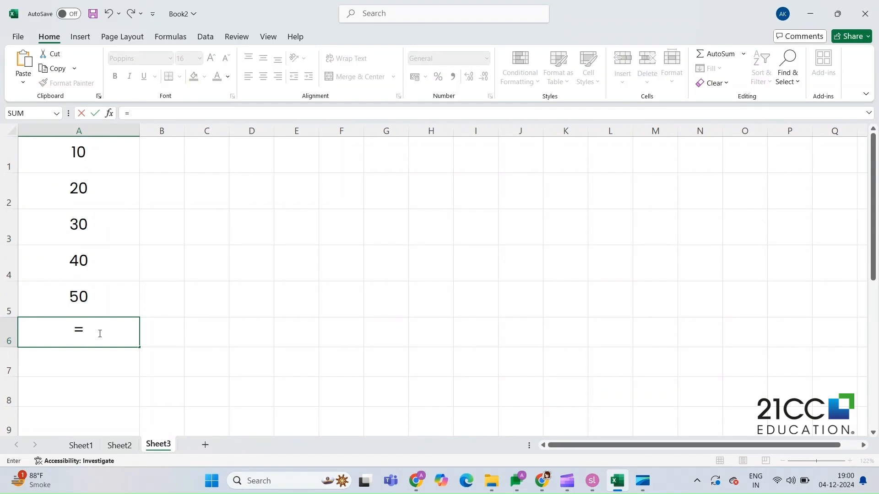
text(SUM()
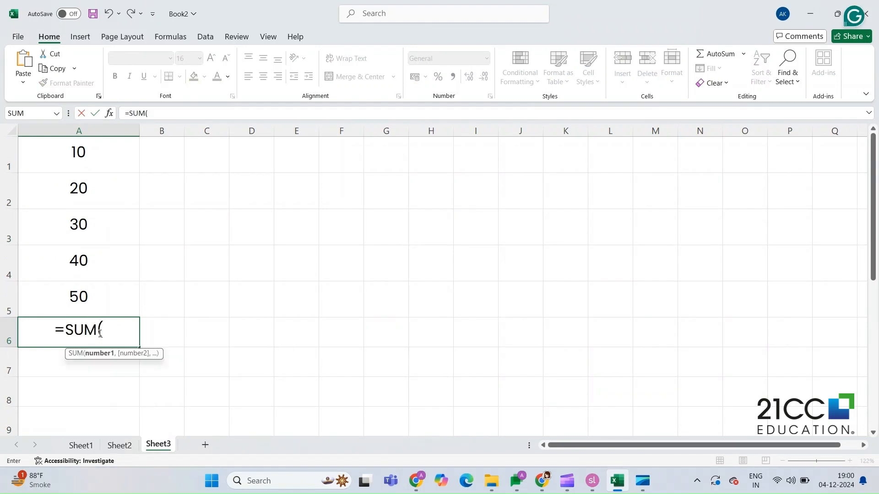
text(A1)
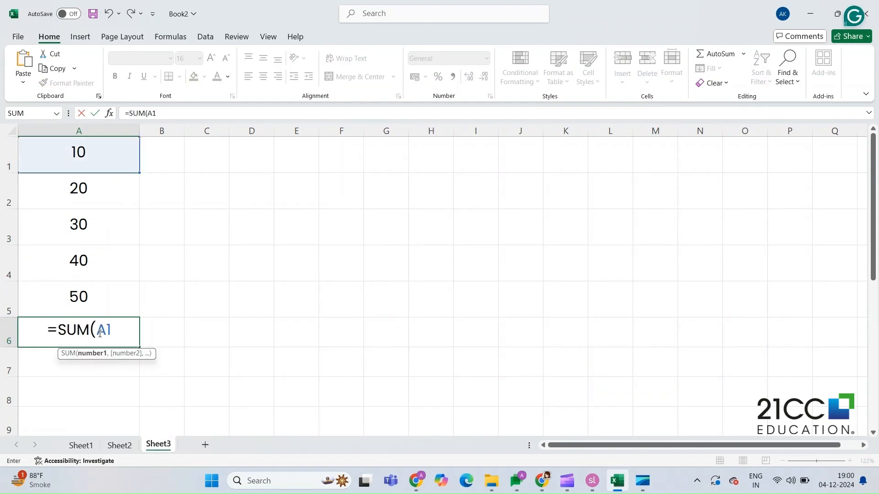
text(,A3,A)
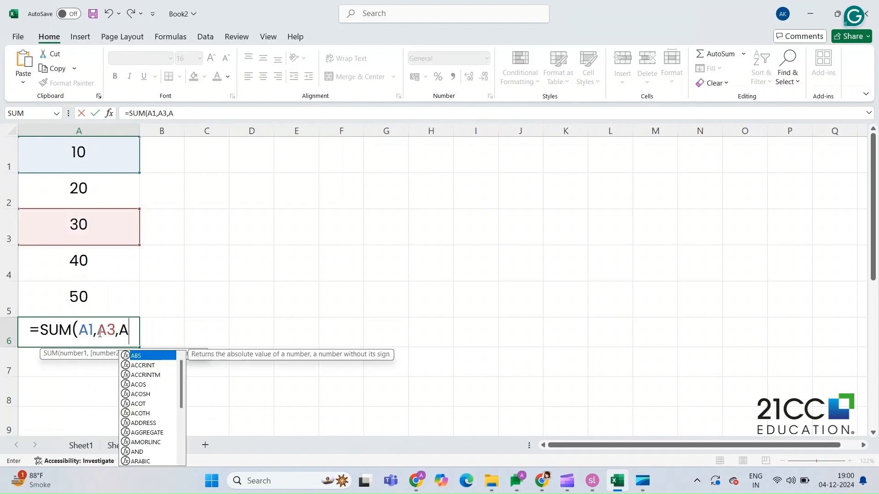
text(5))
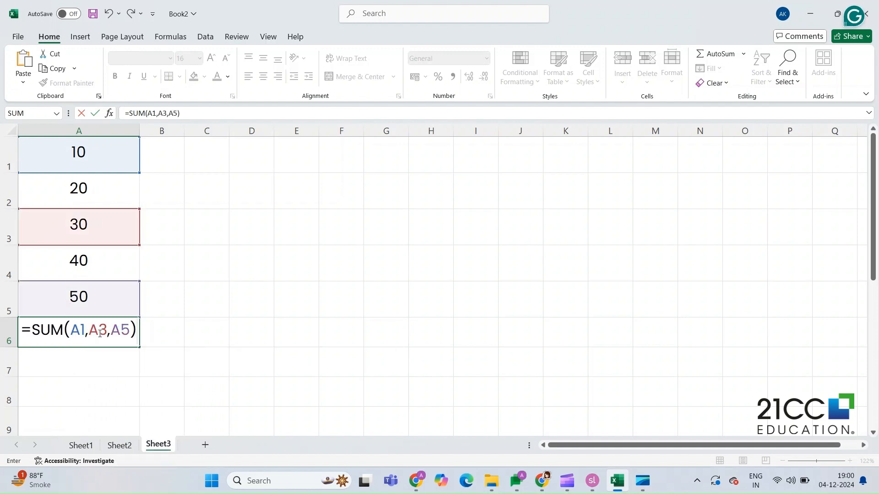
key(Return)
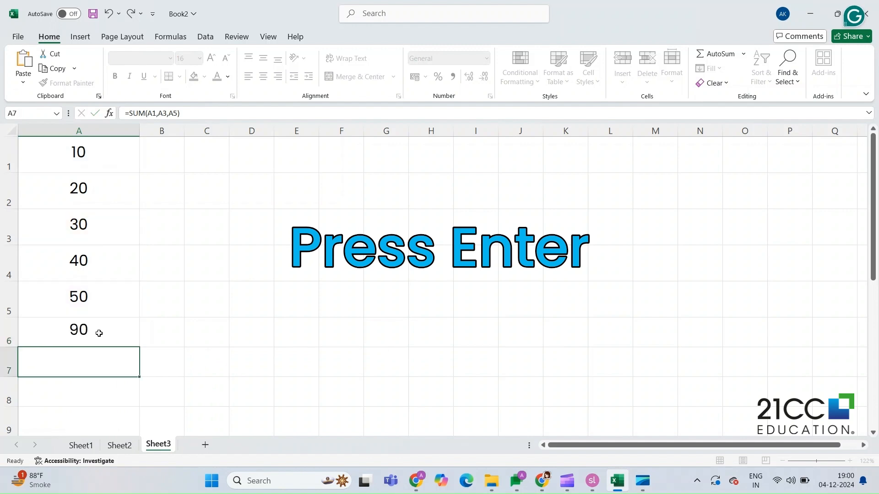
- Fill the SUM formula from cell A6 down to A8 and inspect the copied formulas in A7 and A8
click(99, 329)
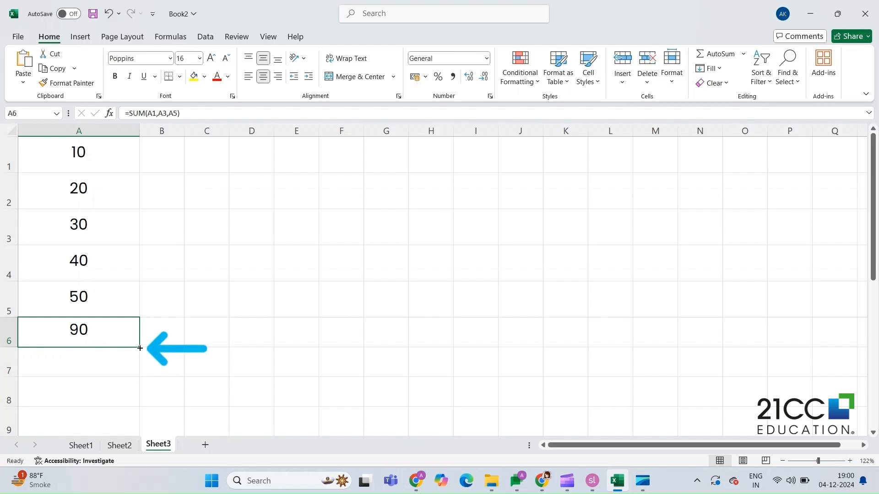
drag(140, 349, 138, 398)
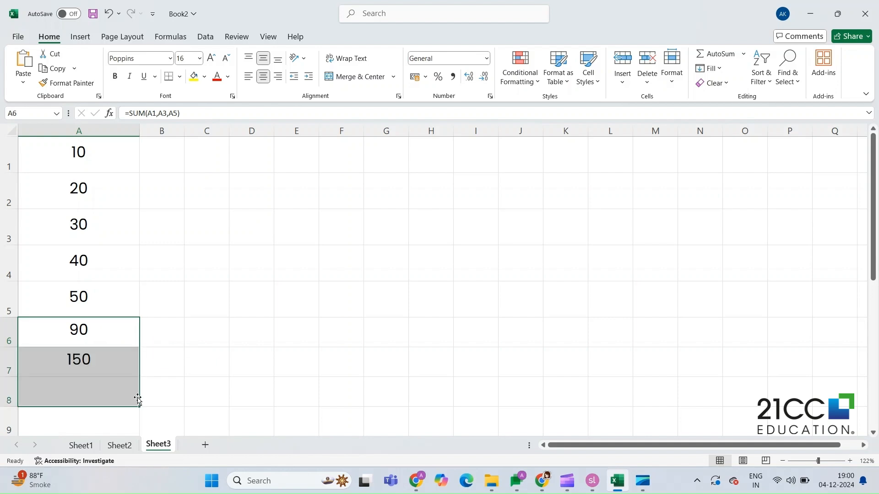
click(98, 370)
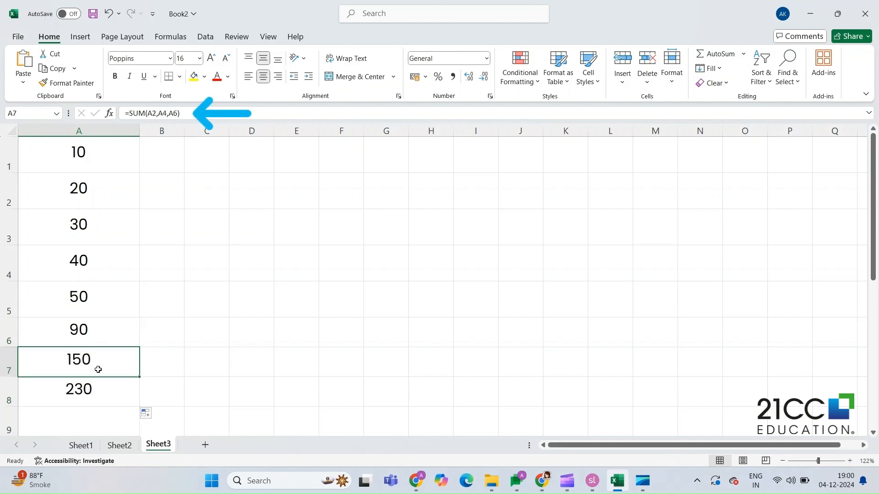
click(99, 393)
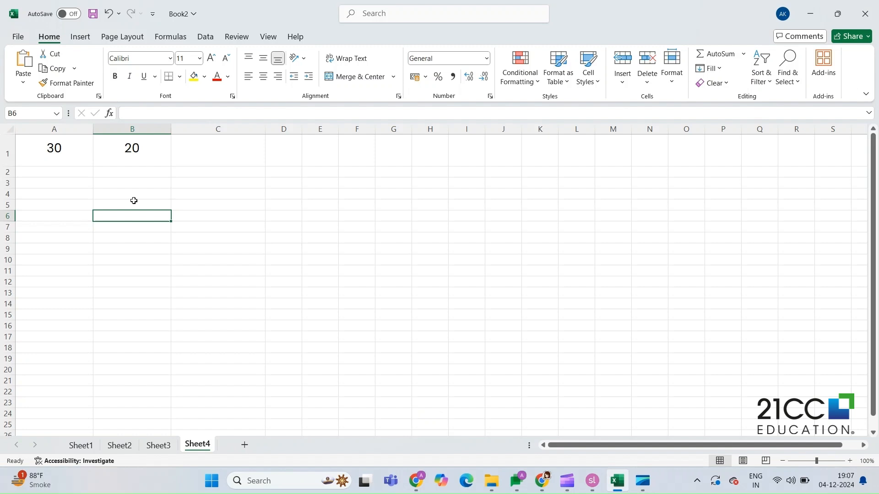
- Widen column C on Sheet4 and multiply cells A1 and B1 in cell C1 with the formula =PRODUCT(A1,B1)
click(47, 153)
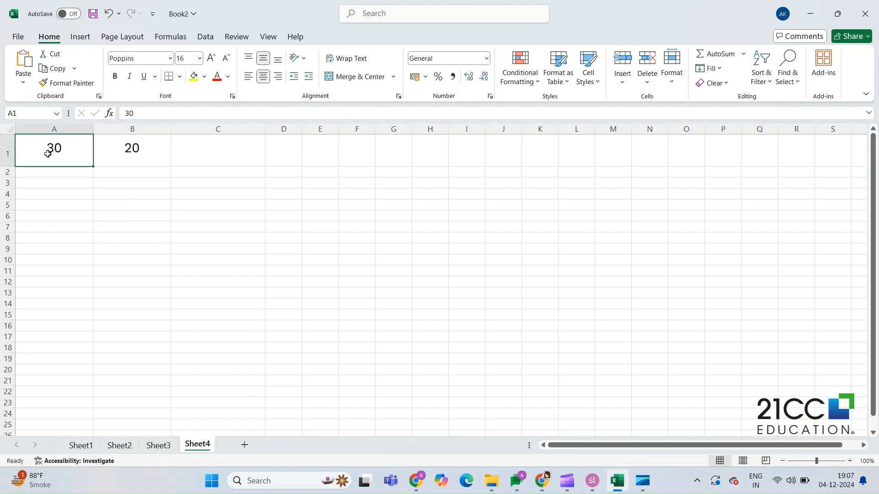
click(125, 154)
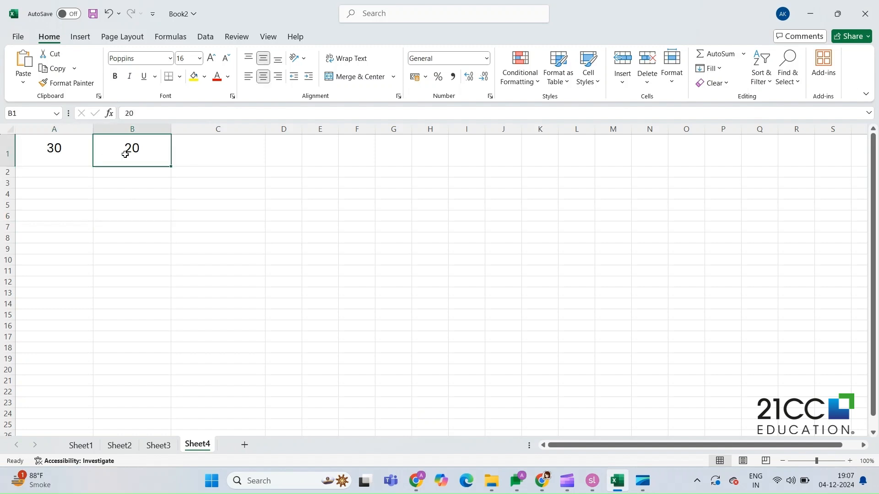
click(215, 149)
drag(265, 126, 308, 127)
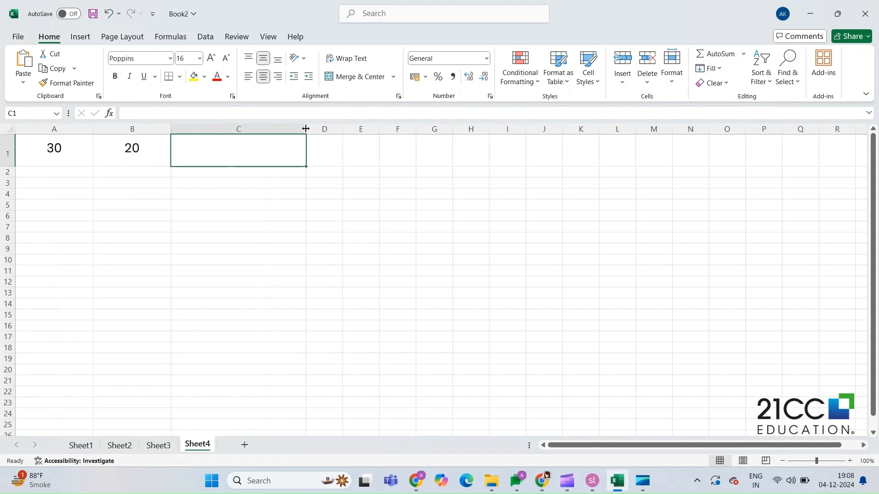
scroll(308, 126, up, 4)
text(=)
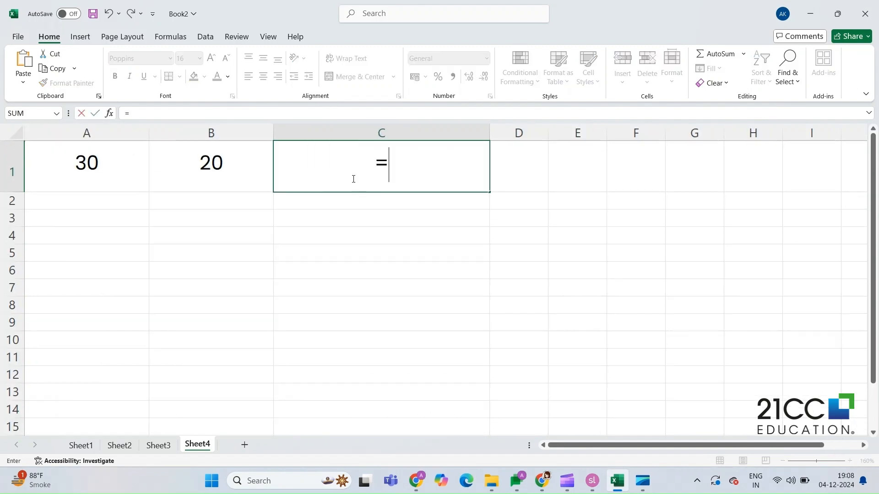
text(PRODUCT(A1,)
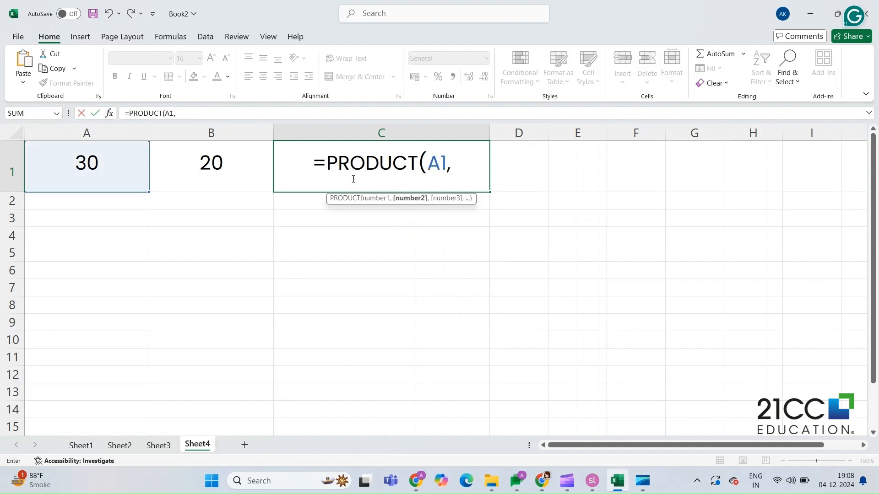
text(B1))
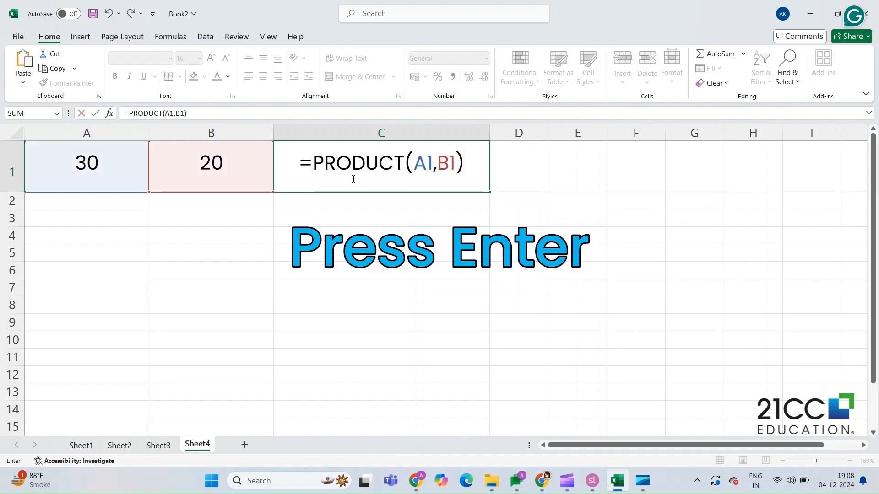
key(Return)
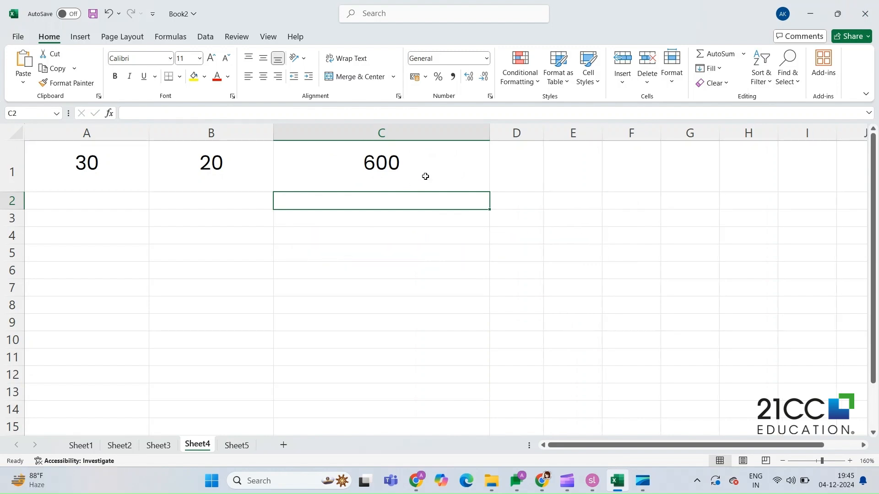
- Open the PRODUCT formula in cell C1 to examine its cell references, and close it without changes
double_click(425, 176)
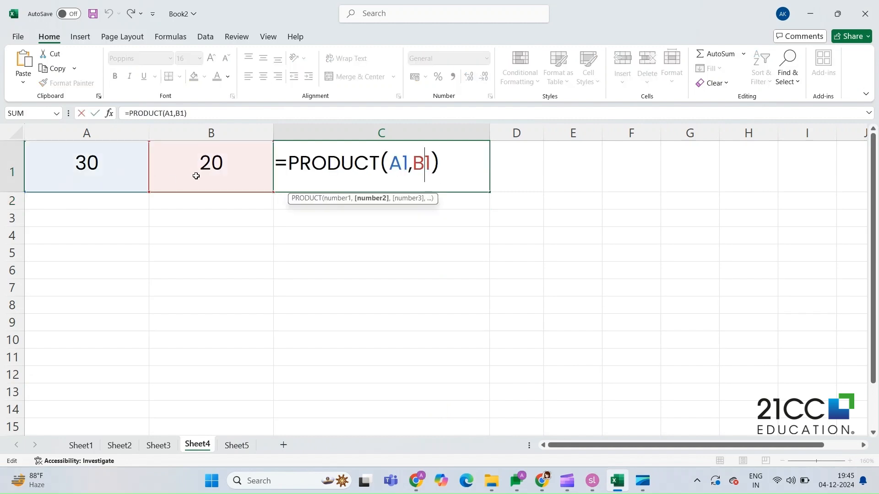
click(462, 174)
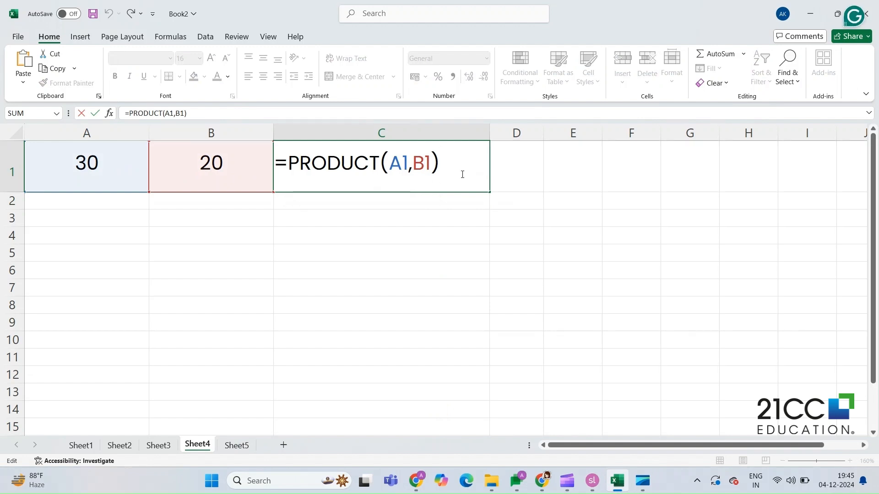
key(Return)
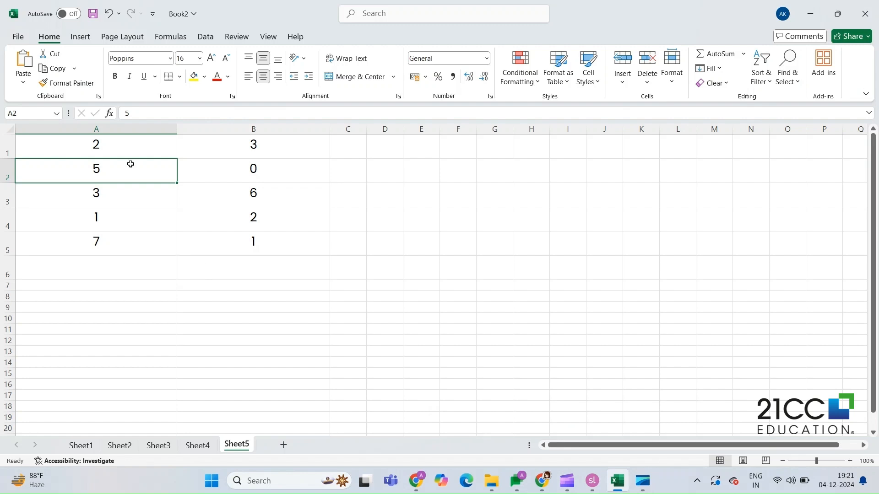
- Multiply the numbers in column A of Sheet5 with the formula =PRODUCT(A1:A5) in cell A6
click(121, 267)
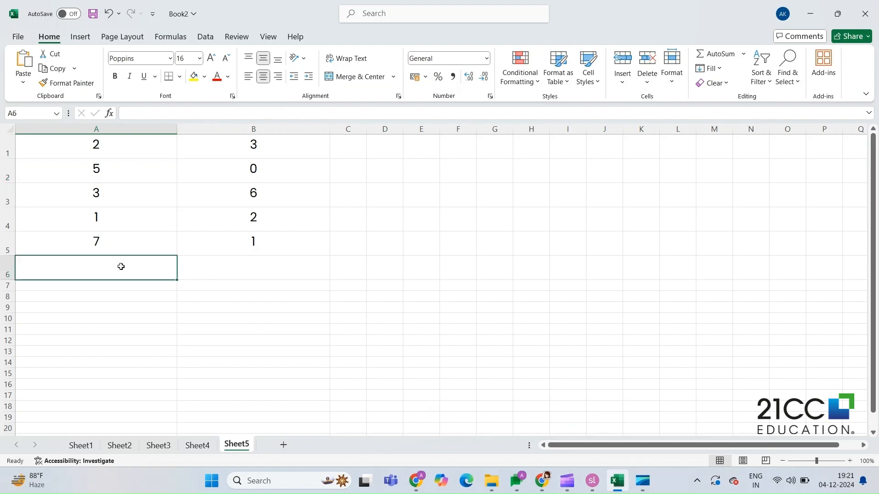
text(=PRODUC)
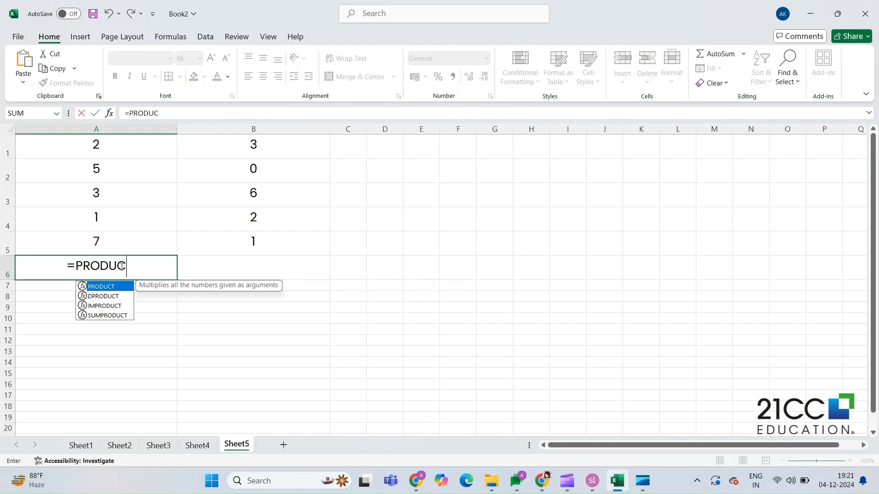
text(T(A1:)
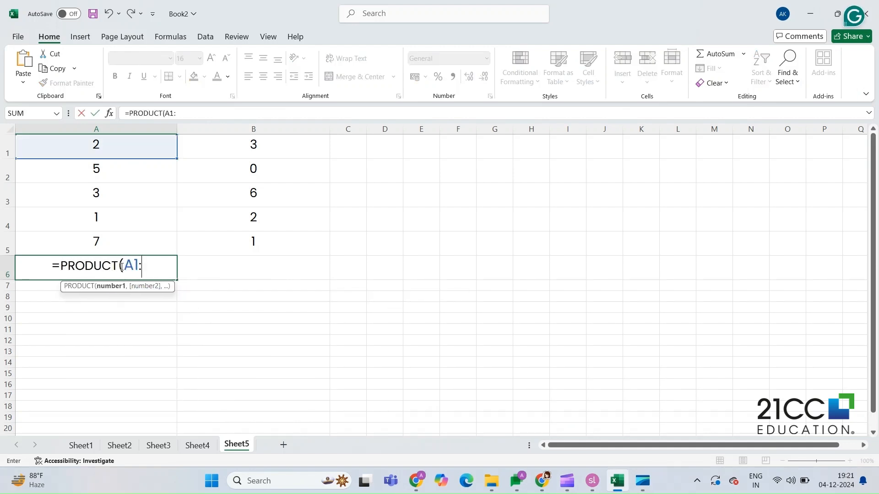
text(A5))
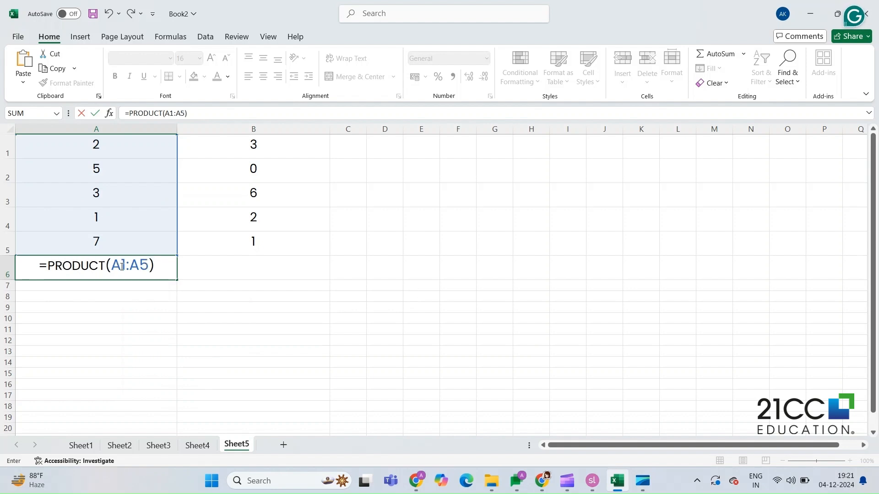
key(Return)
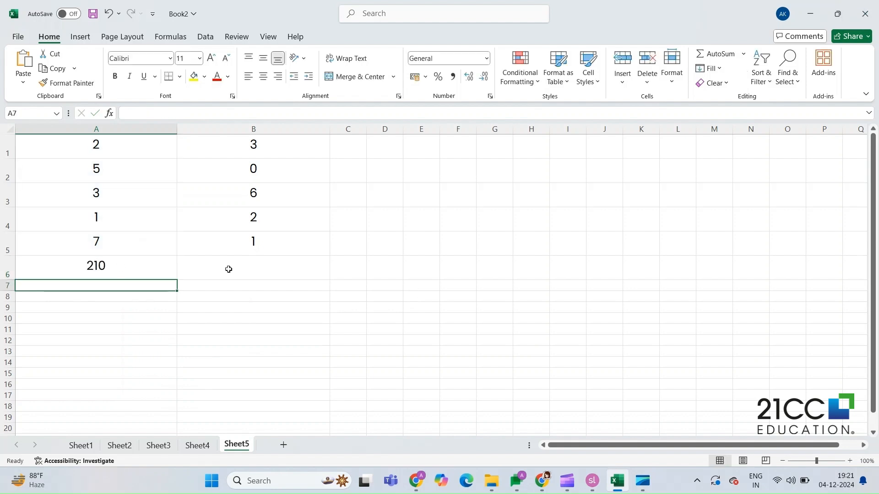
- Multiply cells A1 and B1 by the constant 5 in cell B6 with the formula =PRODUCT(A1,B1,5)
click(229, 269)
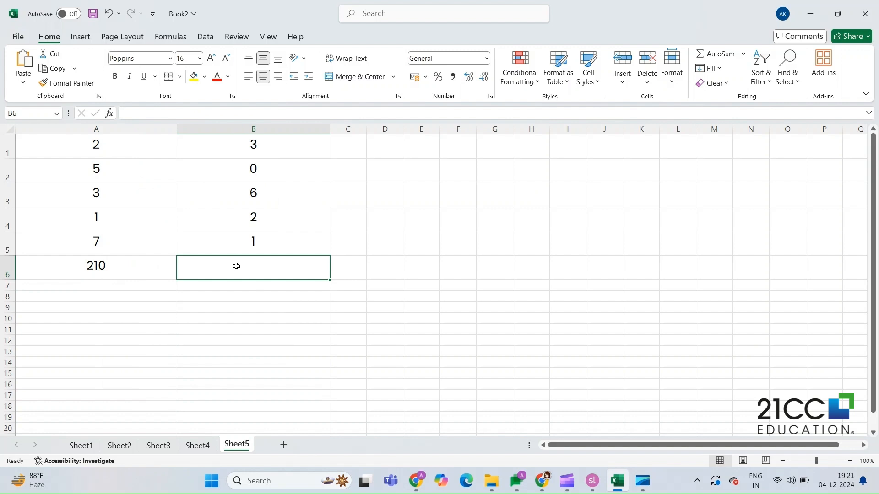
text(=)
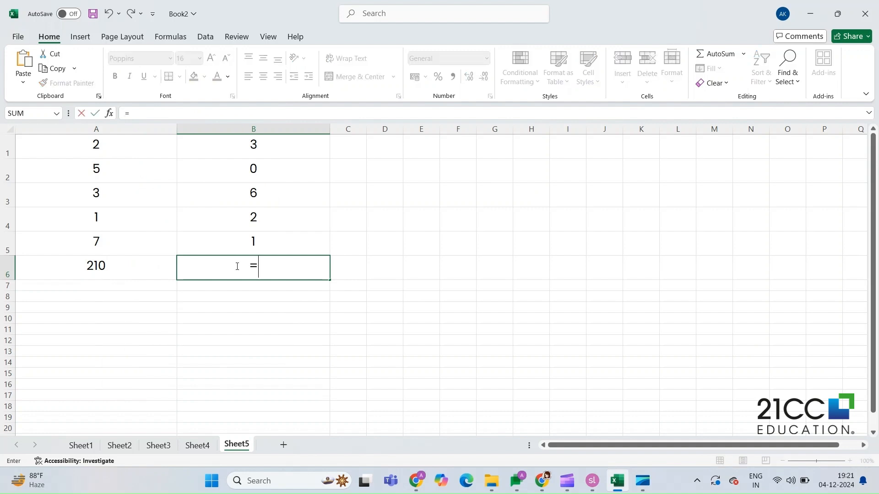
text(PRODUCT)
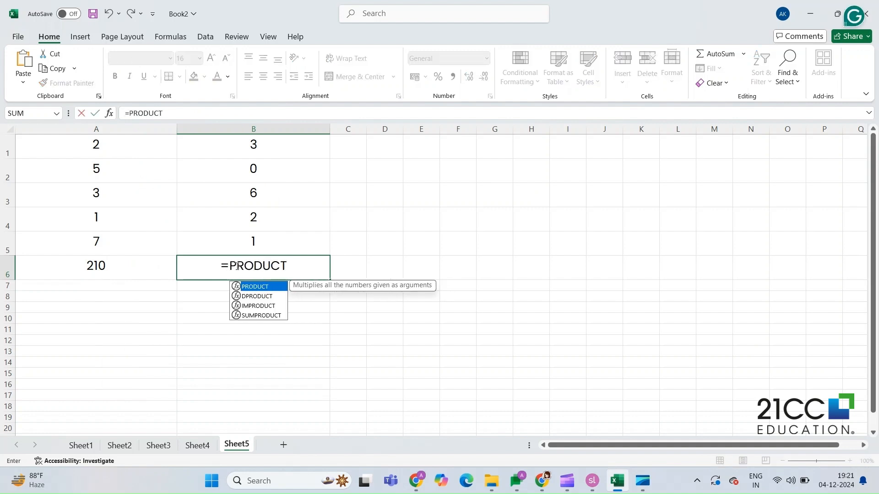
text(()
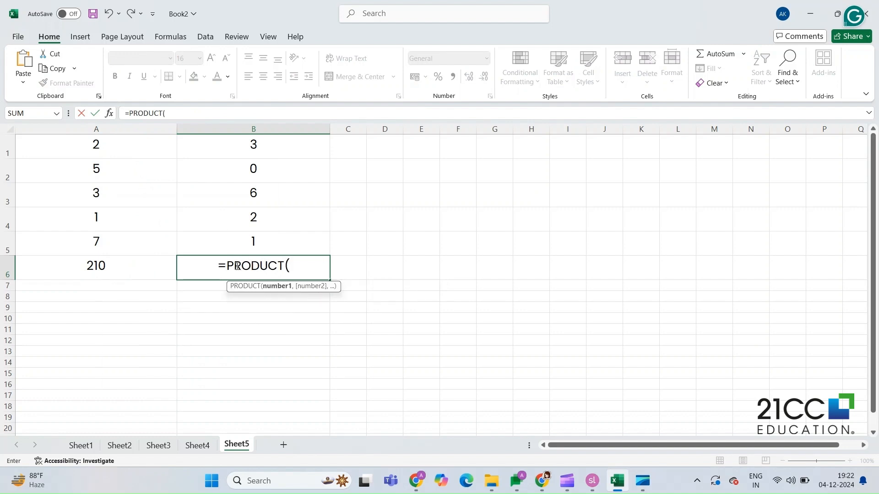
text(A1)
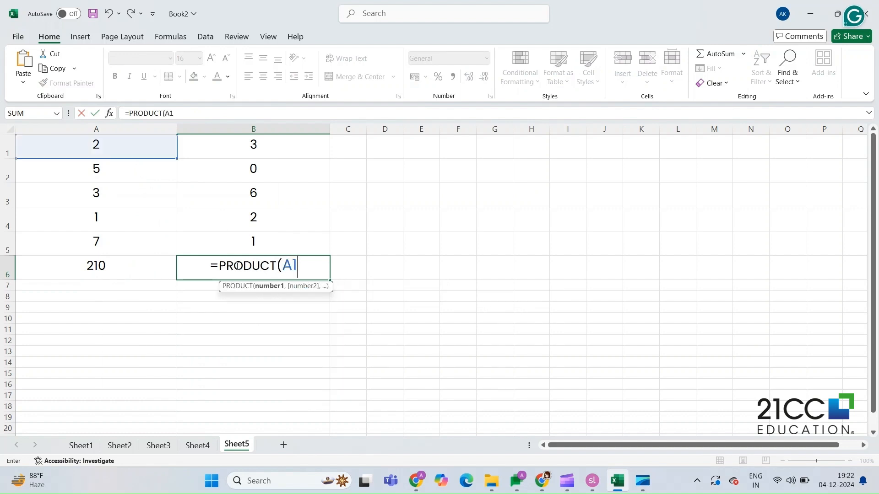
text(,B1,)
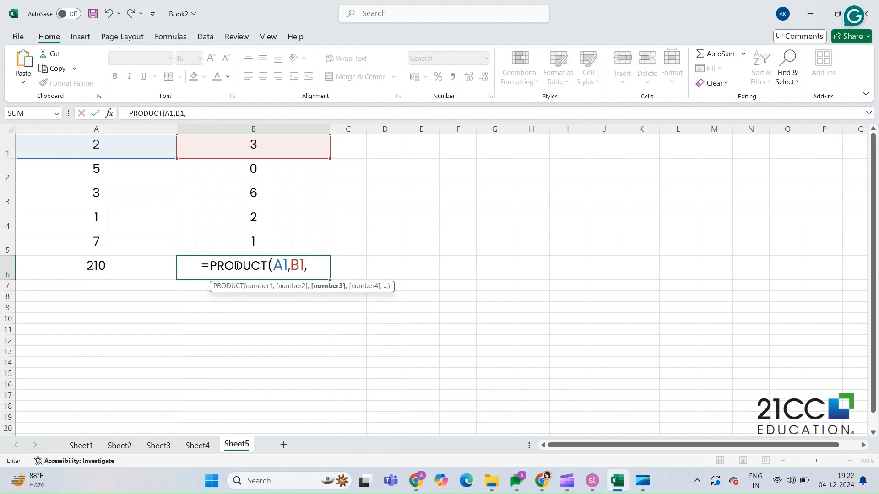
text(5))
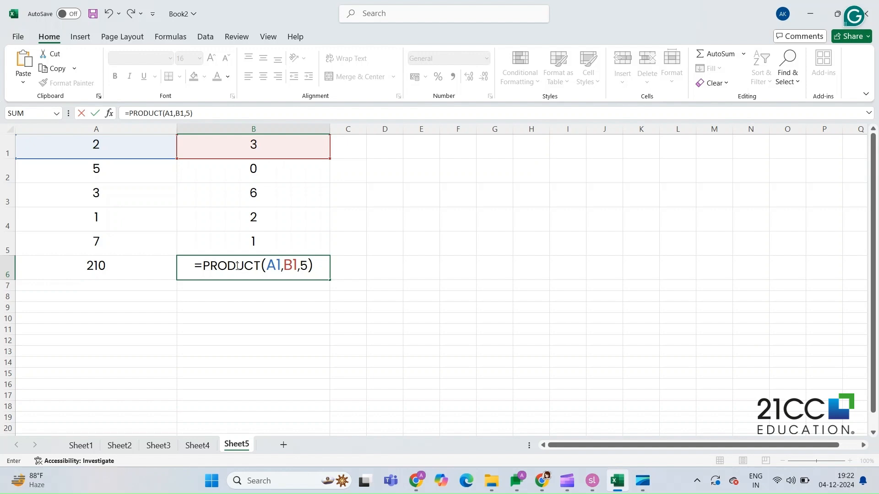
key(Return)
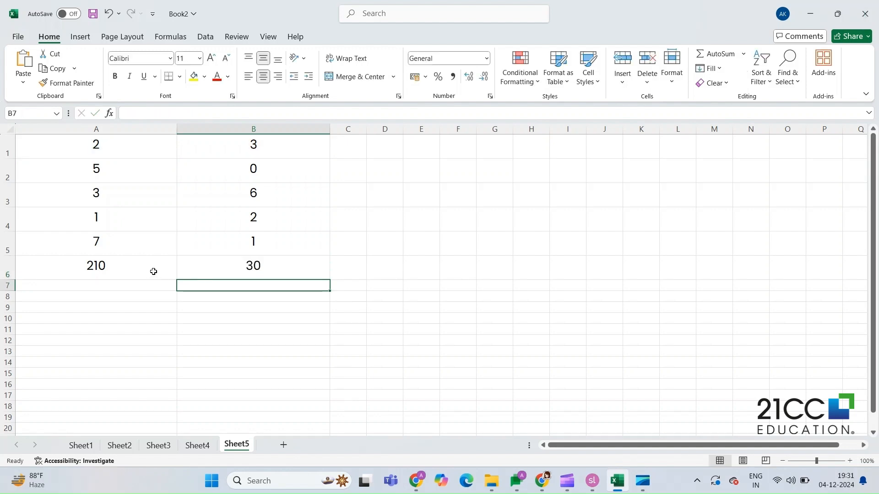
- Reopen the PRODUCT formula in cell B6 to examine its arguments and argument hint, and leave it as =PRODUCT(A1,B1,5)
double_click(276, 270)
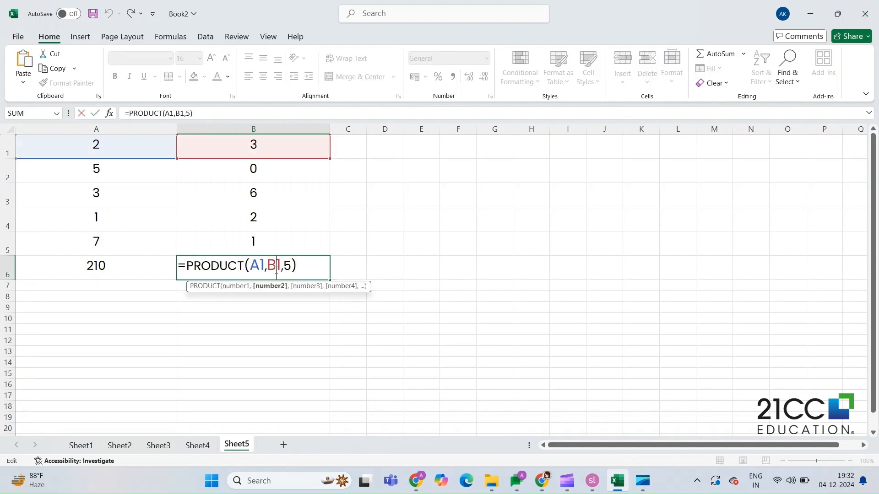
click(303, 261)
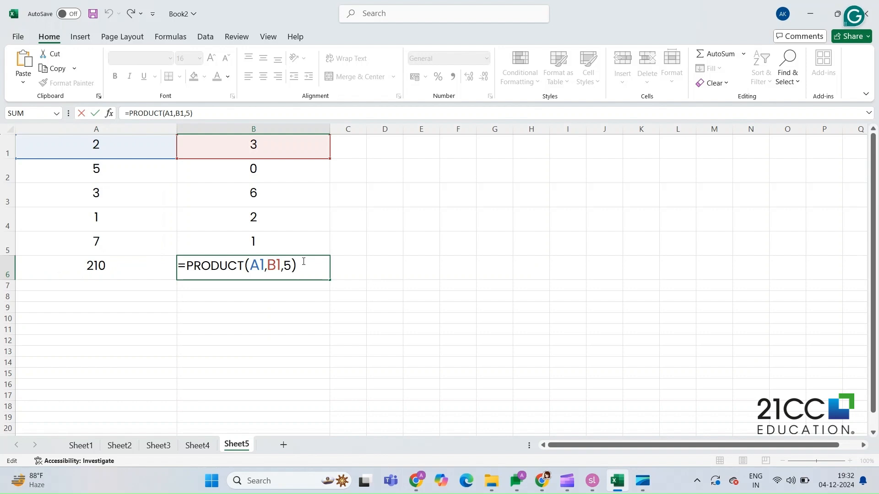
key(BackSpace)
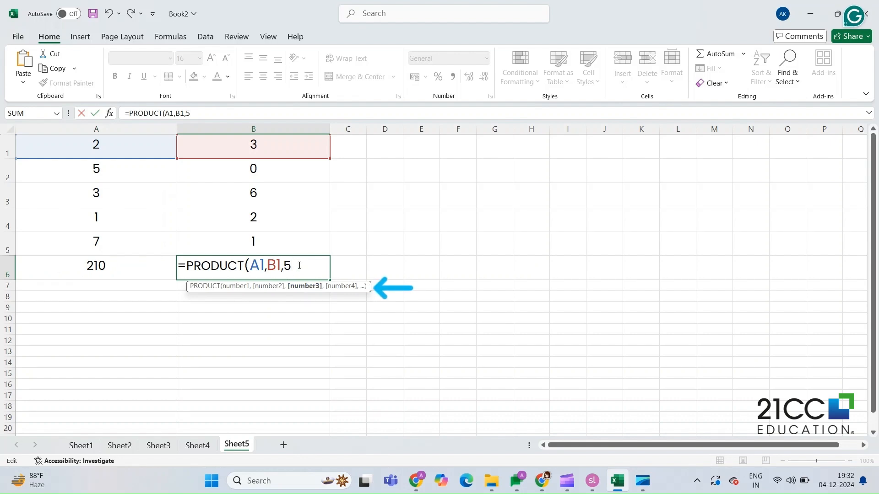
text())
key(Return)
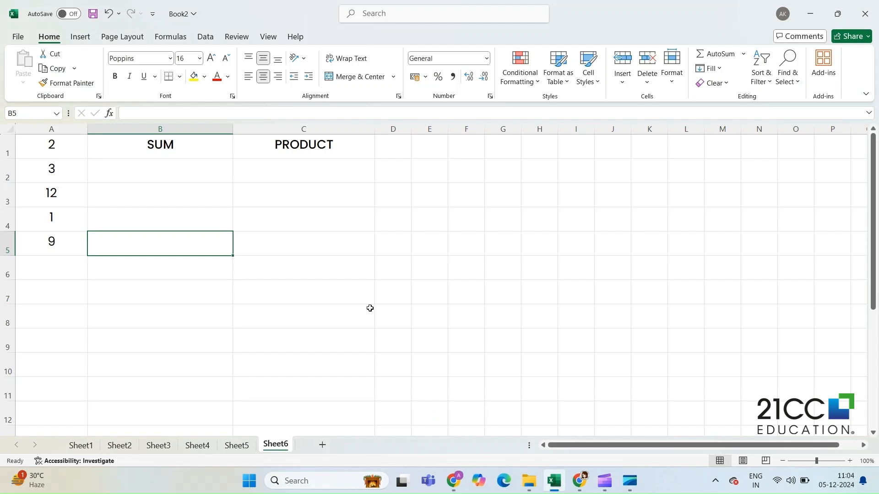
- Add the numbers in column A of Sheet6 under the SUM heading with the formula =SUM(A1:A5) in cell B2
click(199, 154)
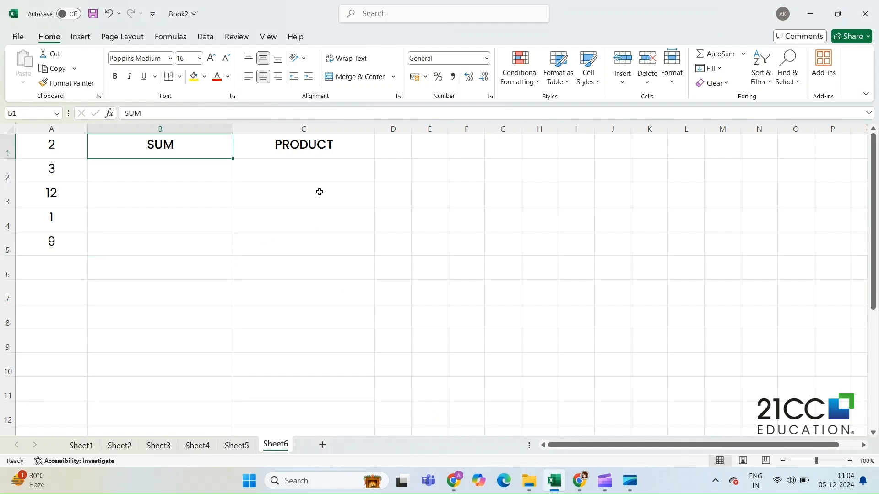
click(313, 151)
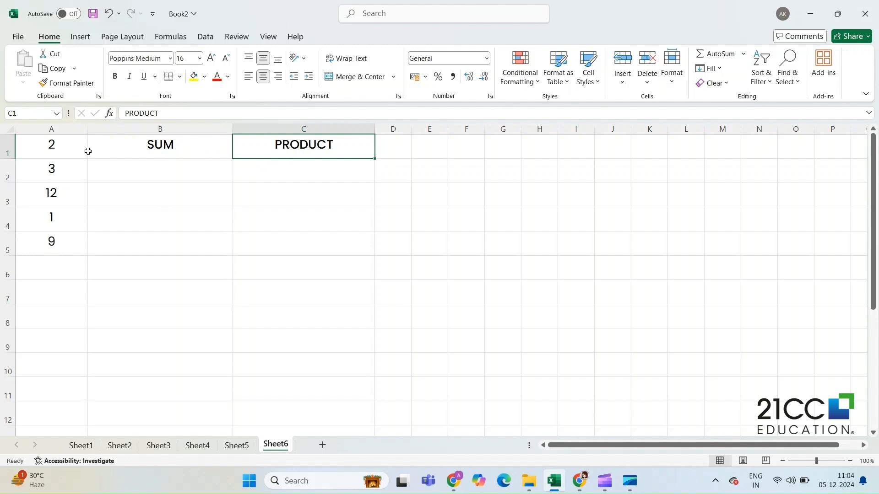
drag(72, 149, 74, 252)
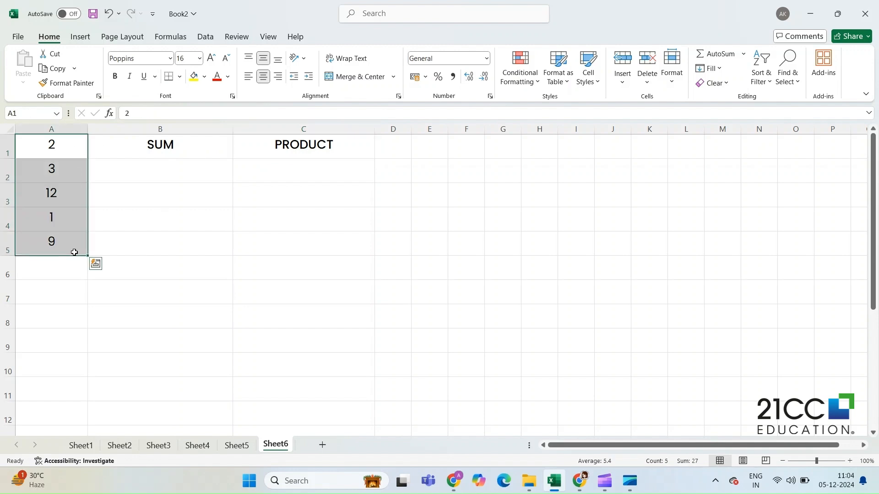
click(175, 147)
click(179, 169)
text(=)
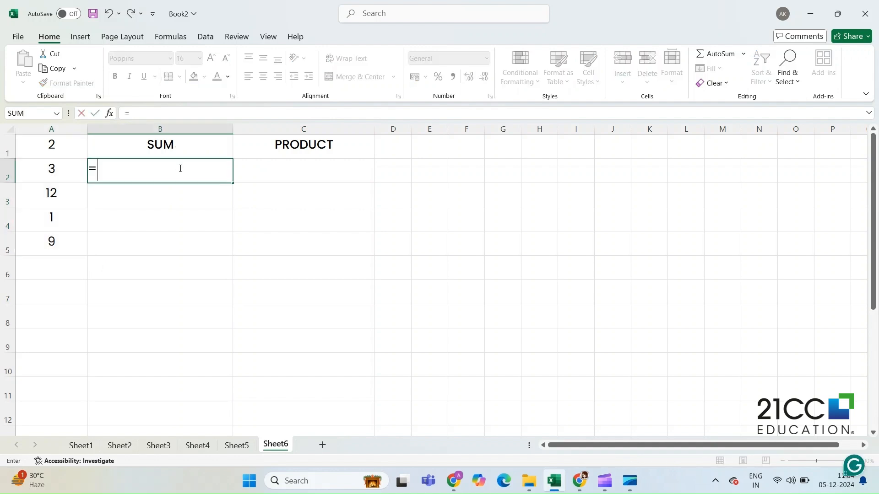
text(SUM(A1:A5))
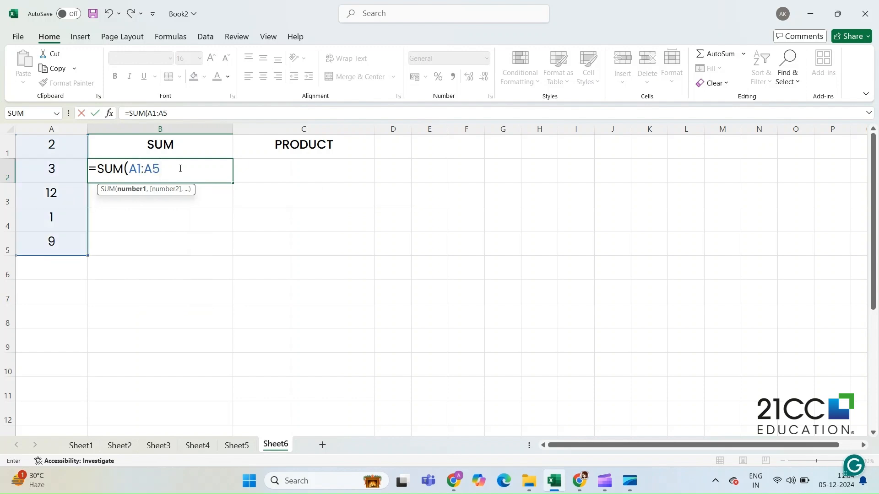
key(Return)
- Multiply the same column A numbers under the PRODUCT heading with the formula =PRODUCT(A1:A5) in cell C2
click(306, 155)
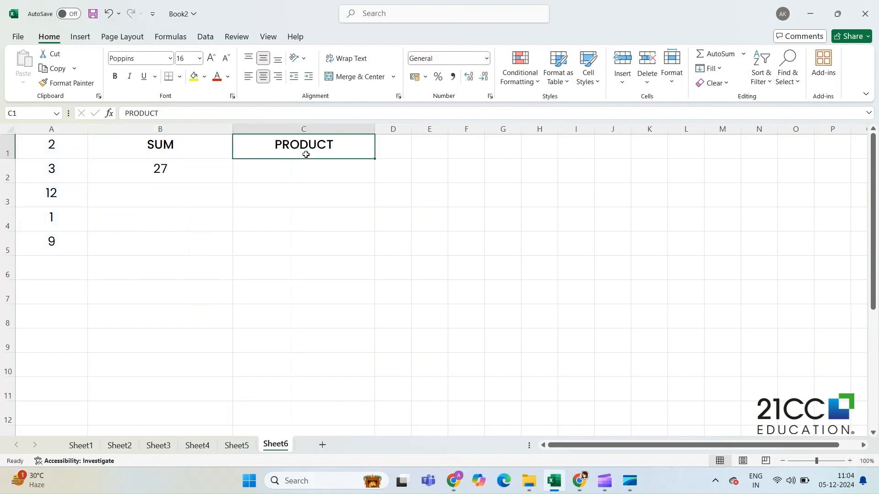
click(307, 169)
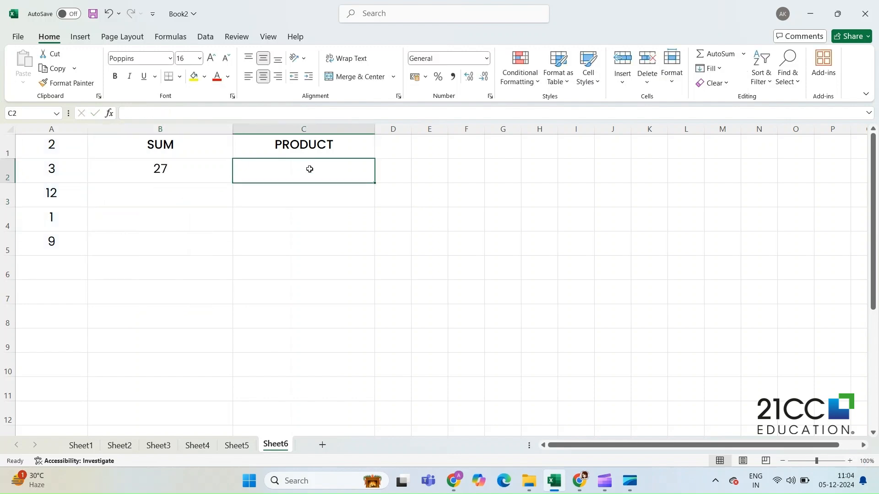
text(=PRODUCT()
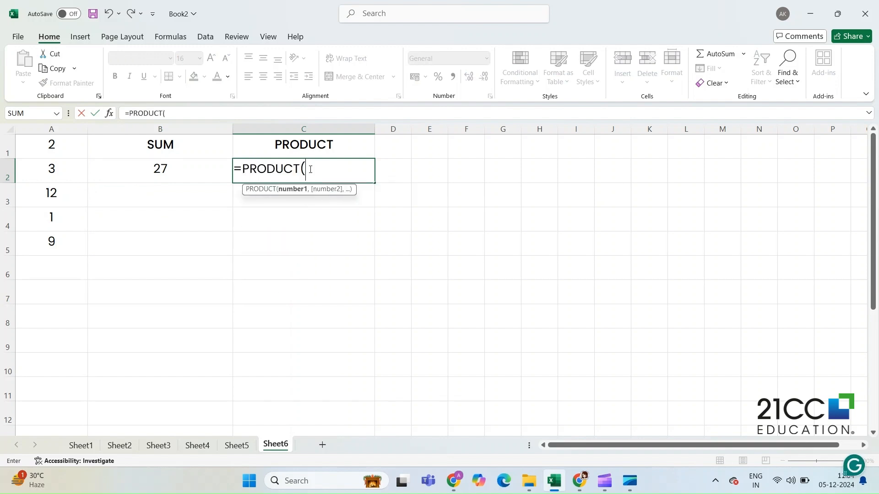
text(A1:A5))
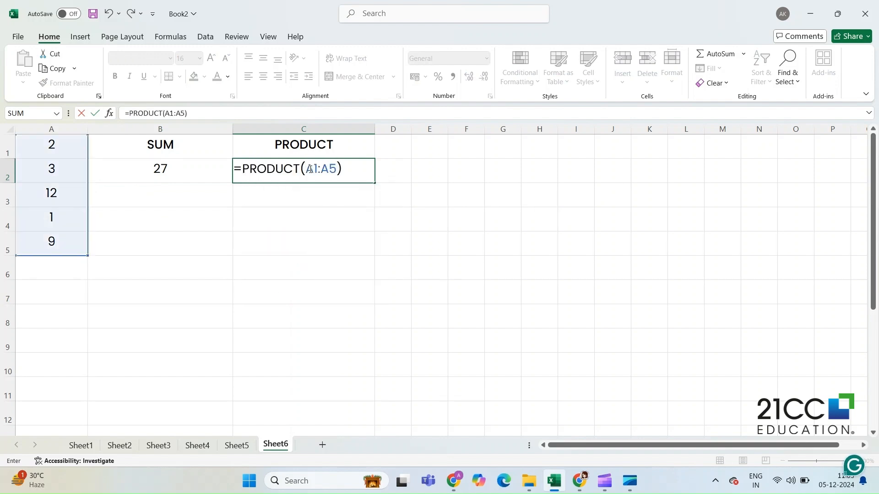
key(Return)
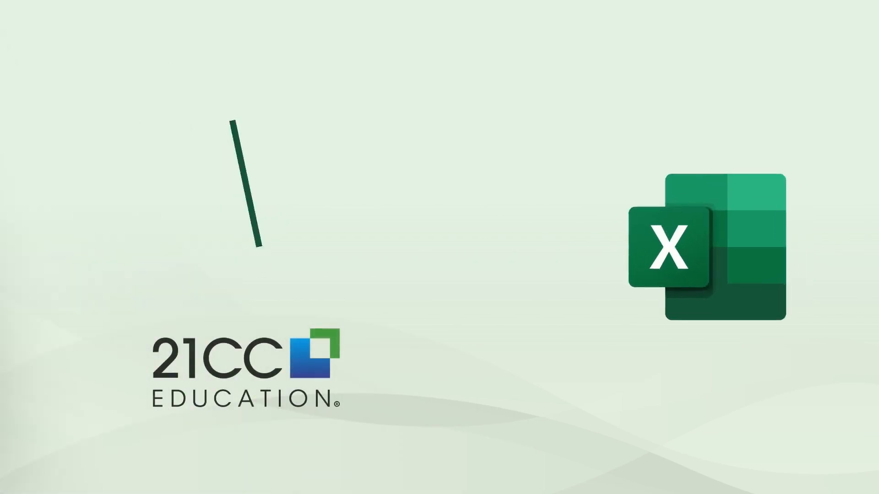